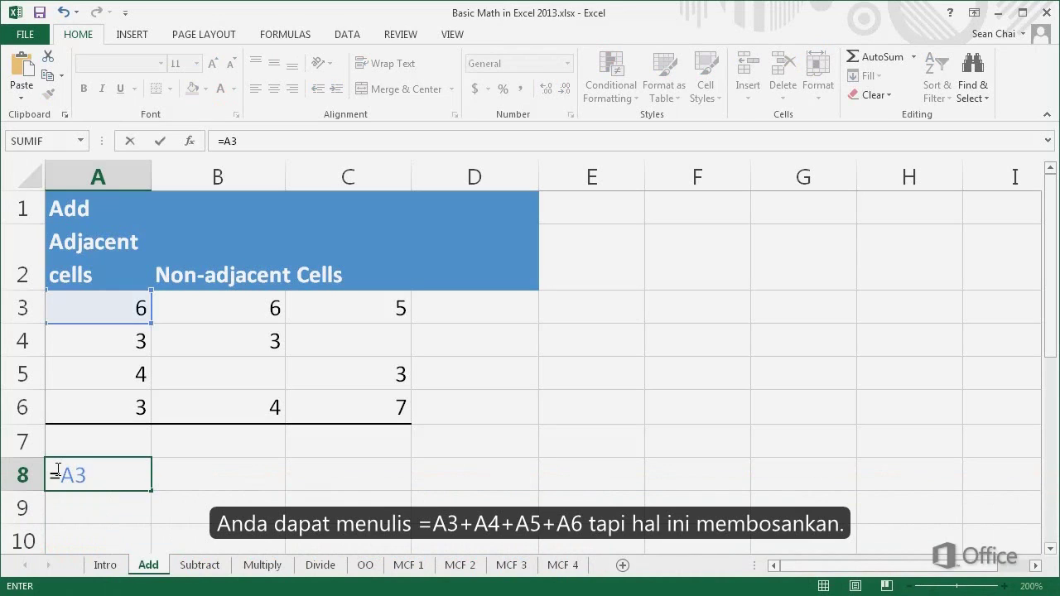
- Complete the addition formula in cell A8 of the Add sheet as =A3+A4+A5+A6
{"action": "type", "text": "+A4"}
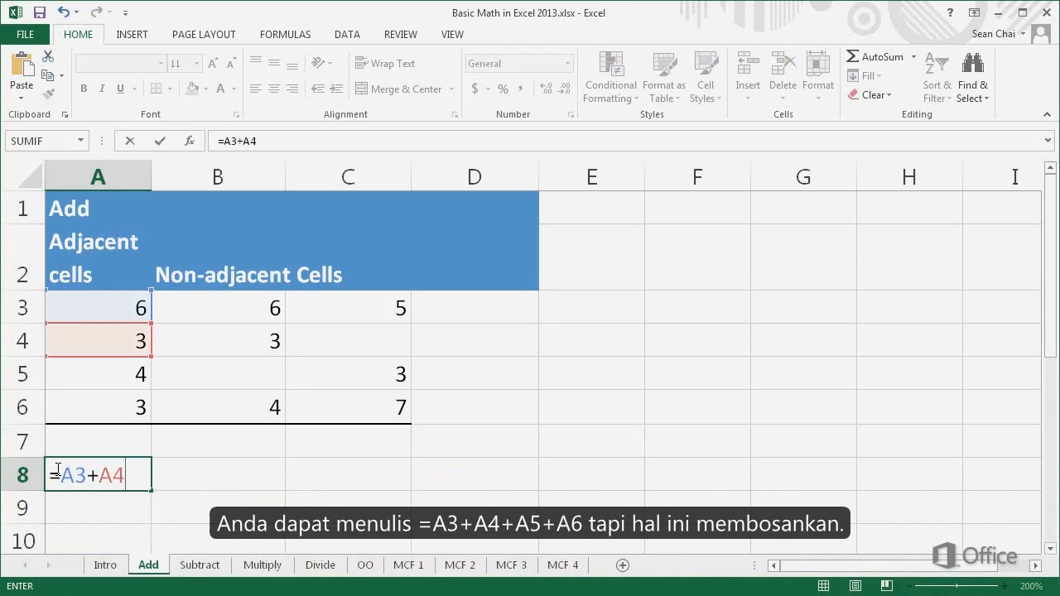
{"action": "type", "text": "+A5+A6"}
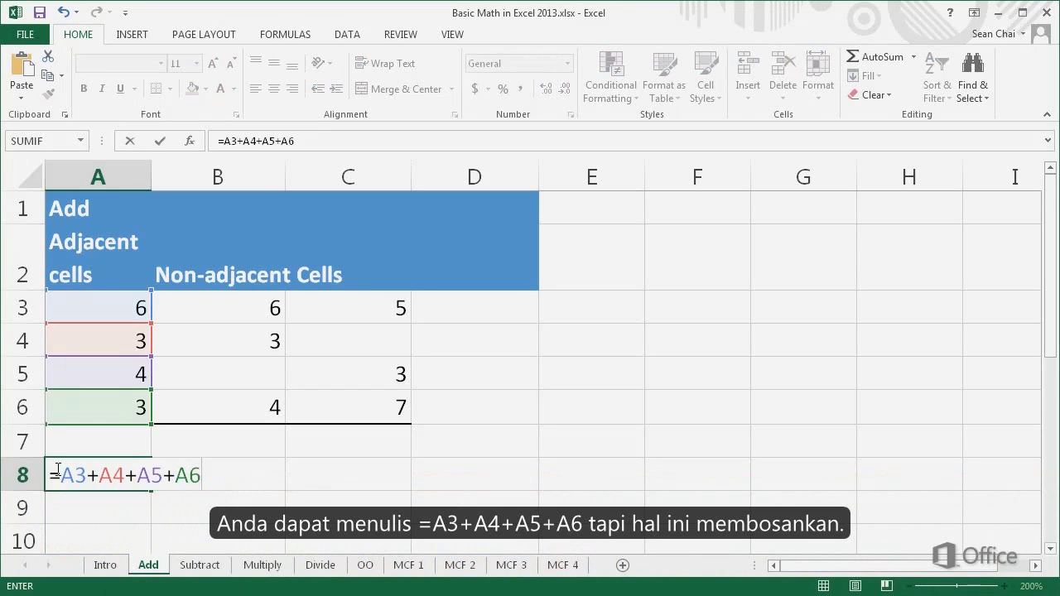
{"action": "key", "text": "Return"}
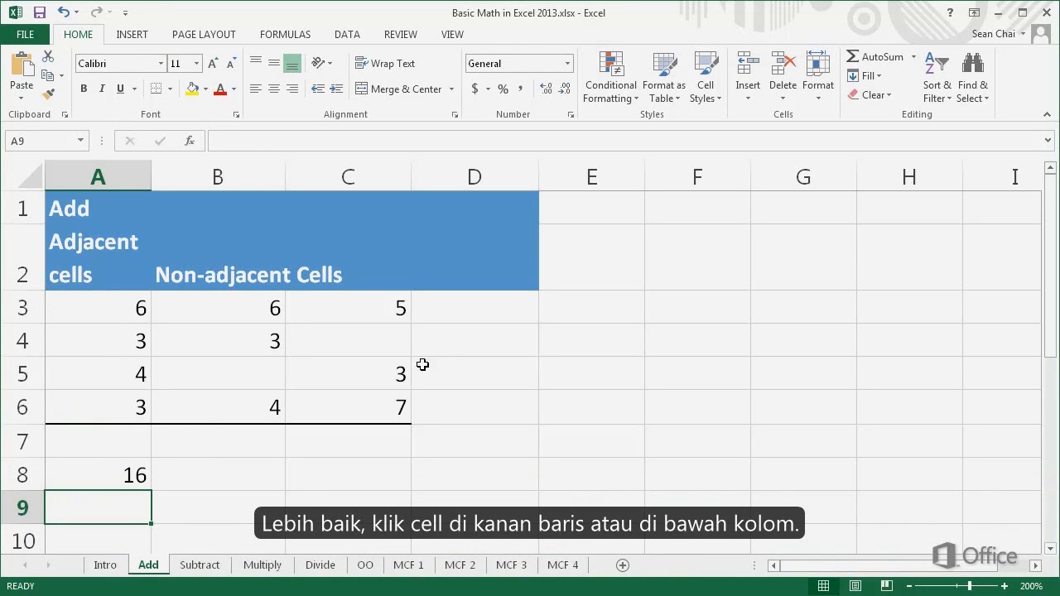
- Total A3:A6 in cell A7 with AutoSum and inspect the resulting SUM formula in the cell
{"action": "left_click", "coordinate": [457, 316]}
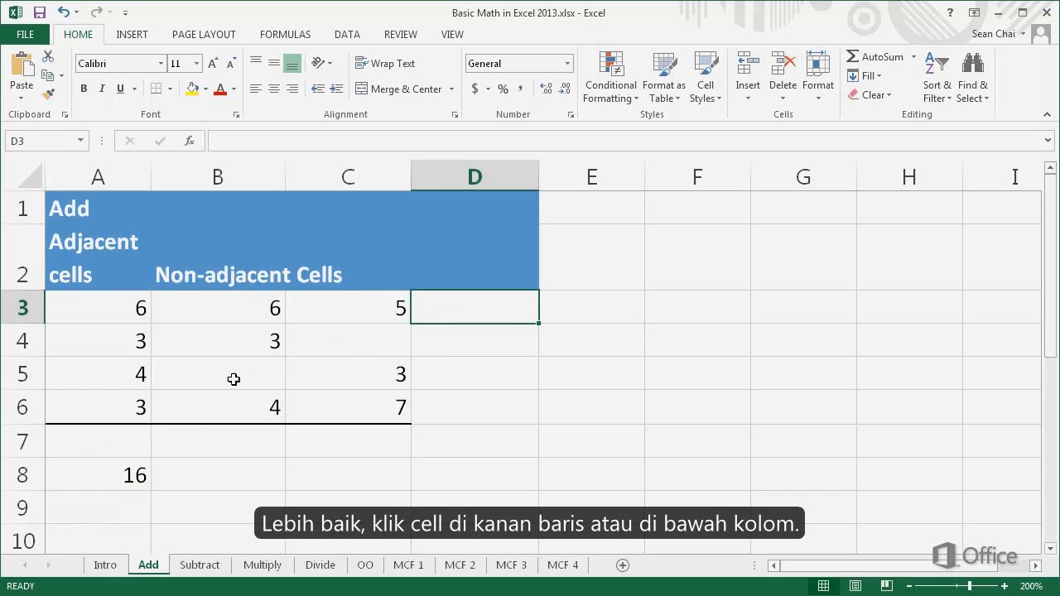
{"action": "left_click", "coordinate": [116, 437]}
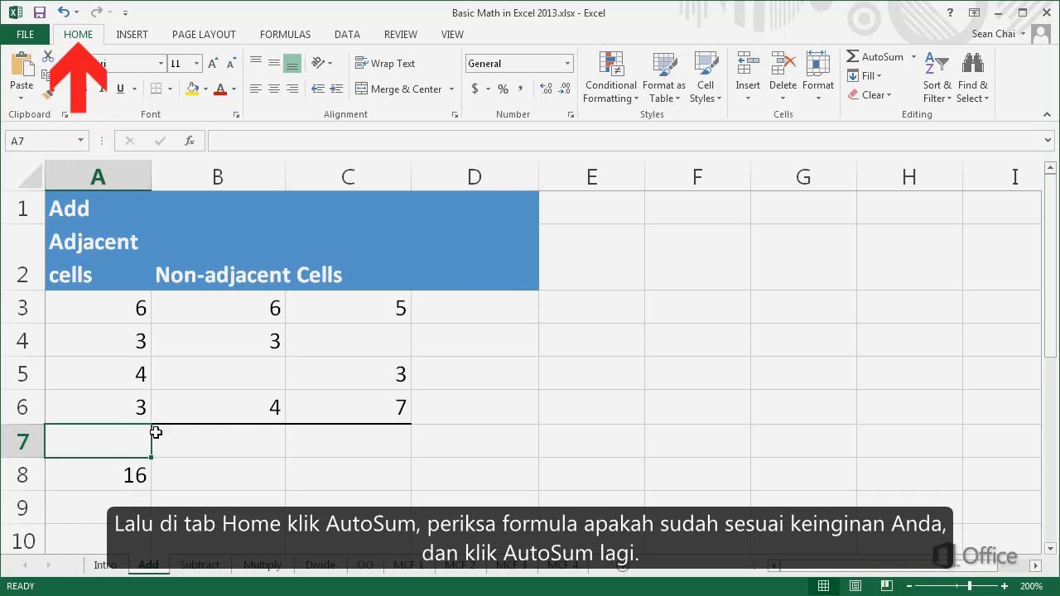
{"action": "left_click", "coordinate": [881, 58]}
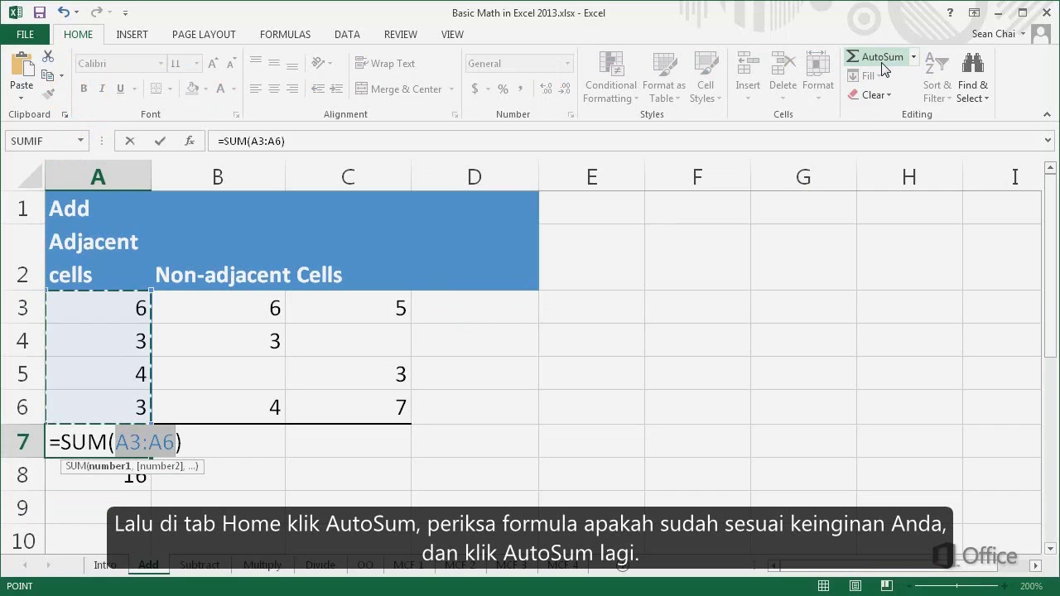
{"action": "left_click", "coordinate": [883, 65]}
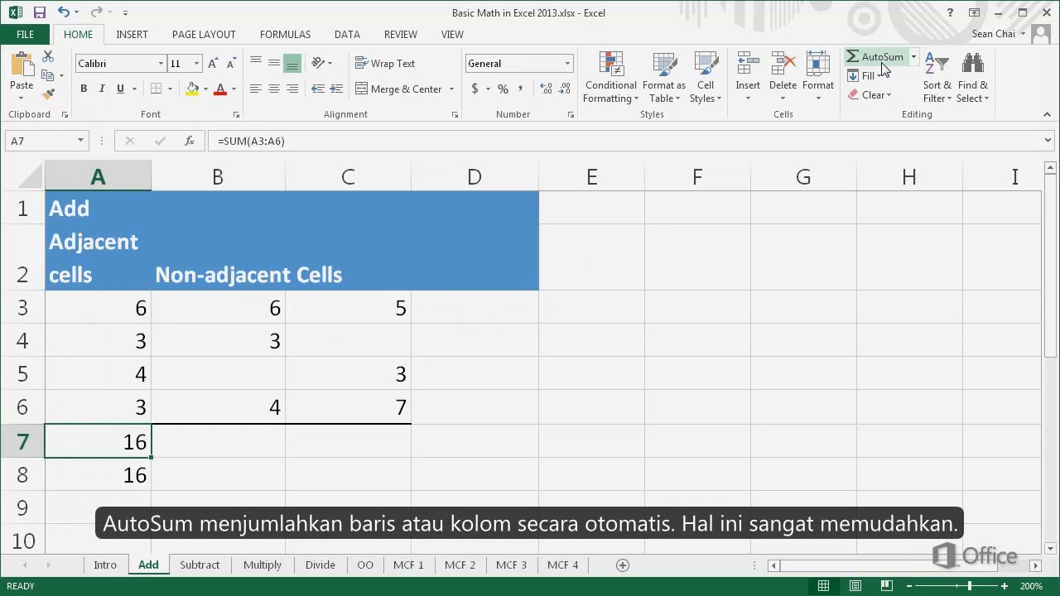
{"action": "double_click", "coordinate": [55, 438]}
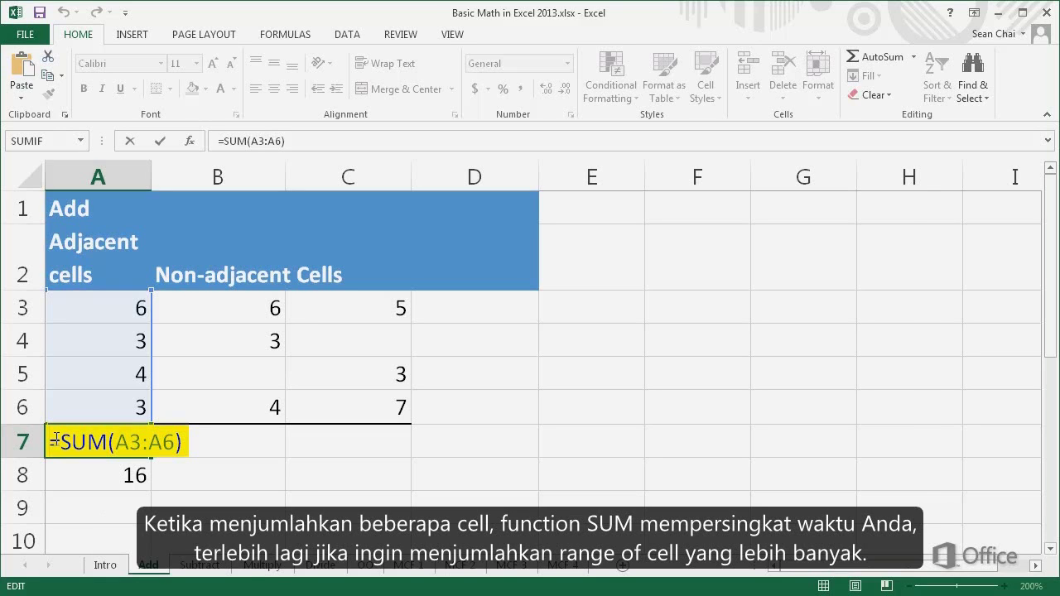
{"action": "key", "text": "ctrl+Return"}
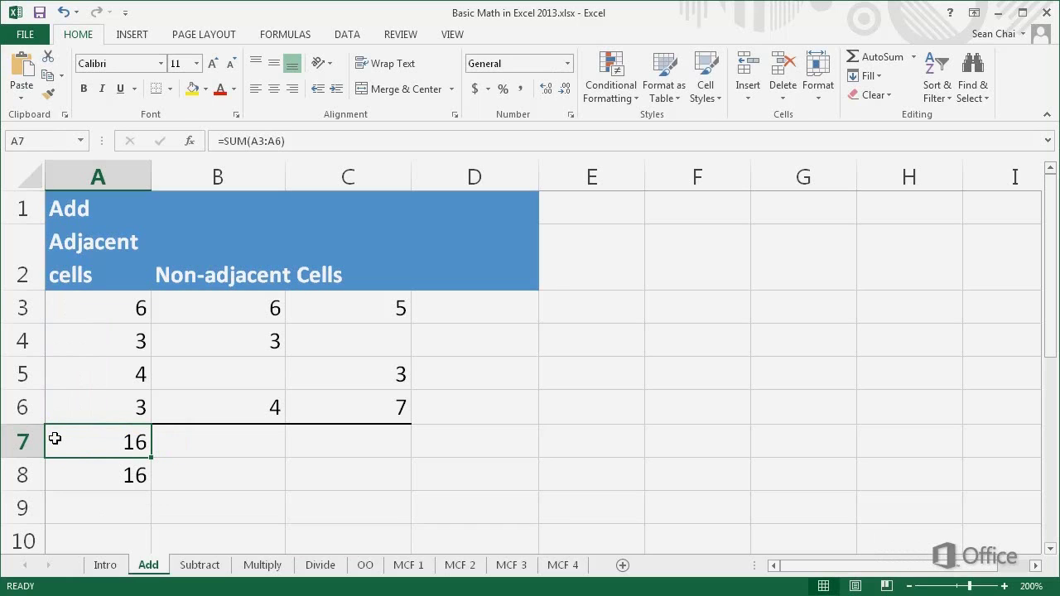
{"action": "left_click", "coordinate": [170, 442]}
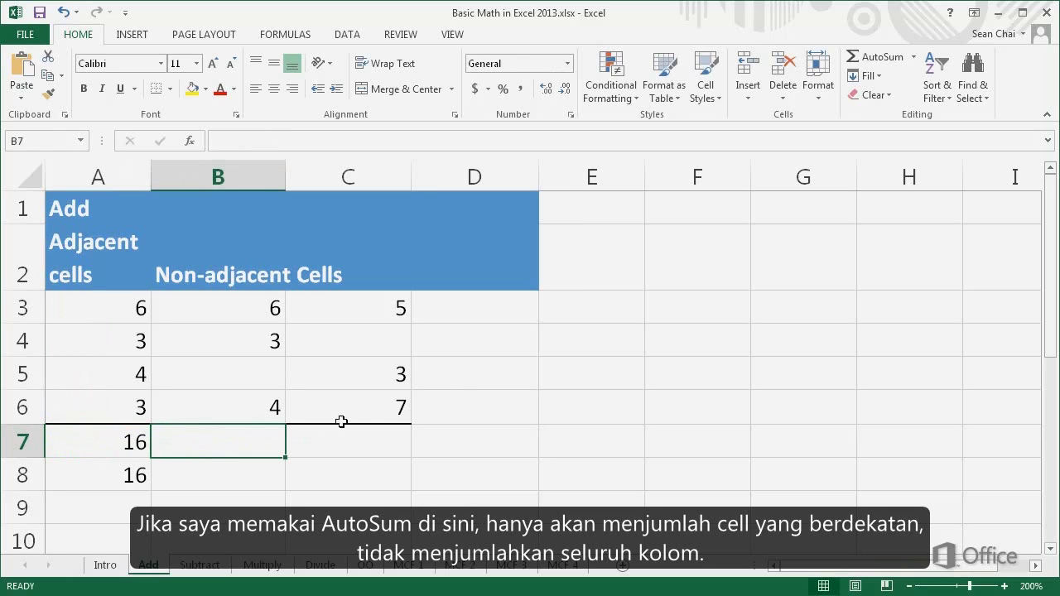
{"action": "left_click", "coordinate": [865, 60]}
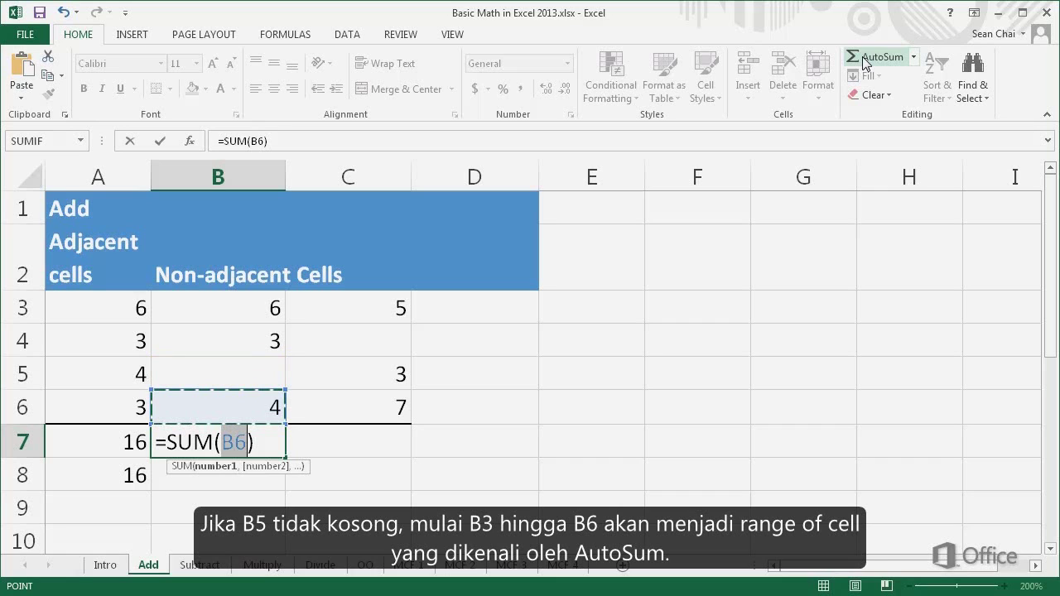
{"action": "key", "text": "Escape"}
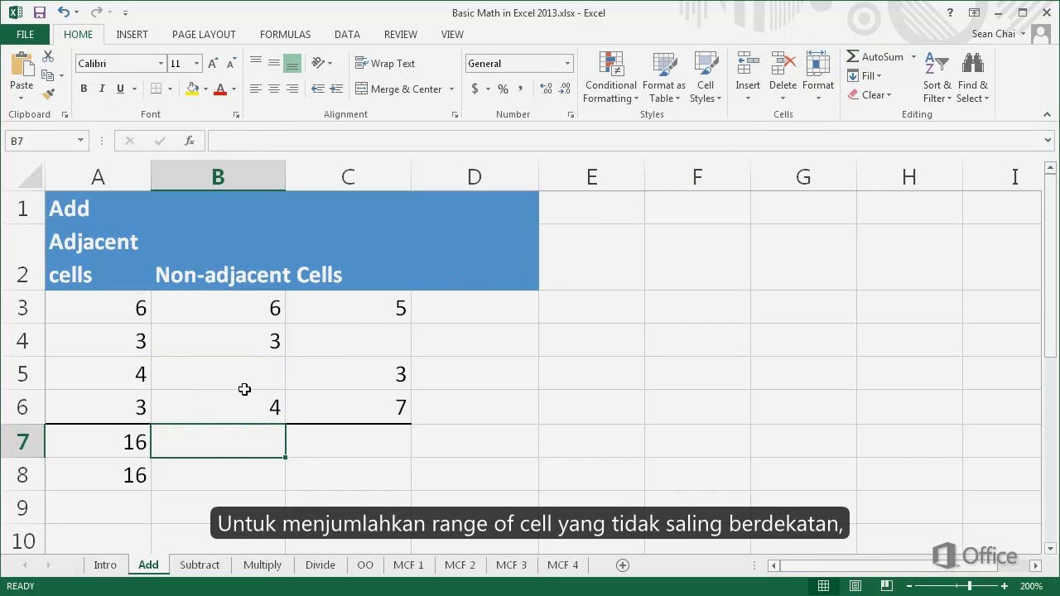
- Enter a SUM formula in cell B7 that adds the non-adjacent cells A3, B4 and the range C3:C6
{"action": "double_click", "coordinate": [167, 442]}
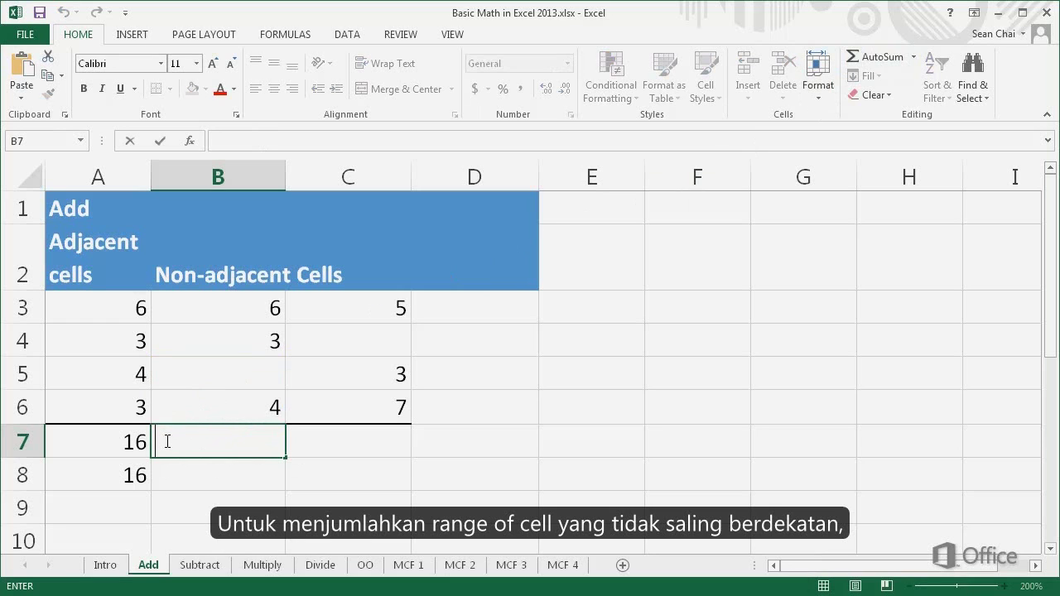
{"action": "type", "text": "="}
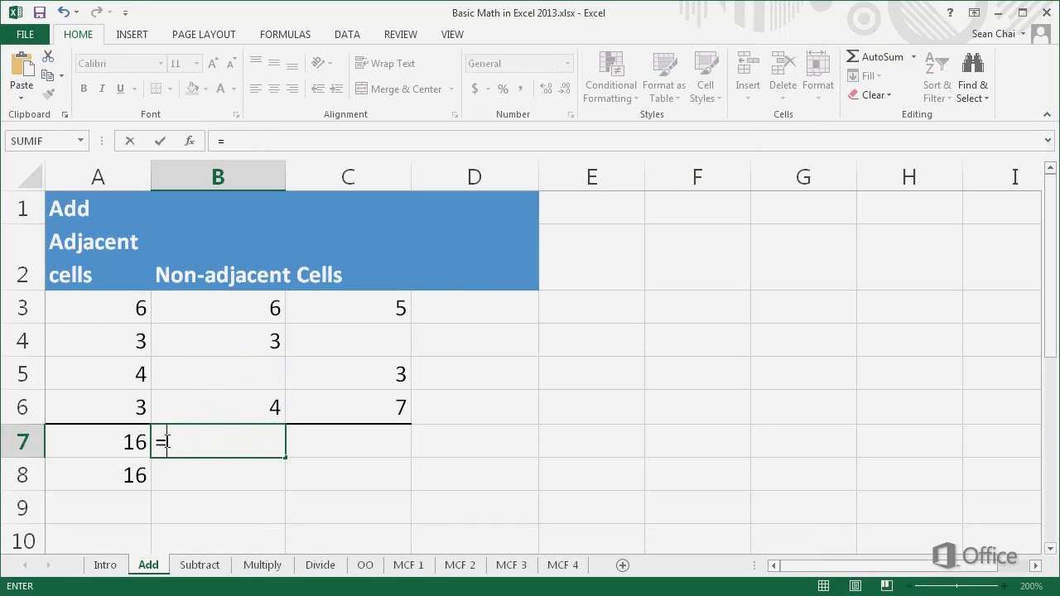
{"action": "type", "text": "SUM"}
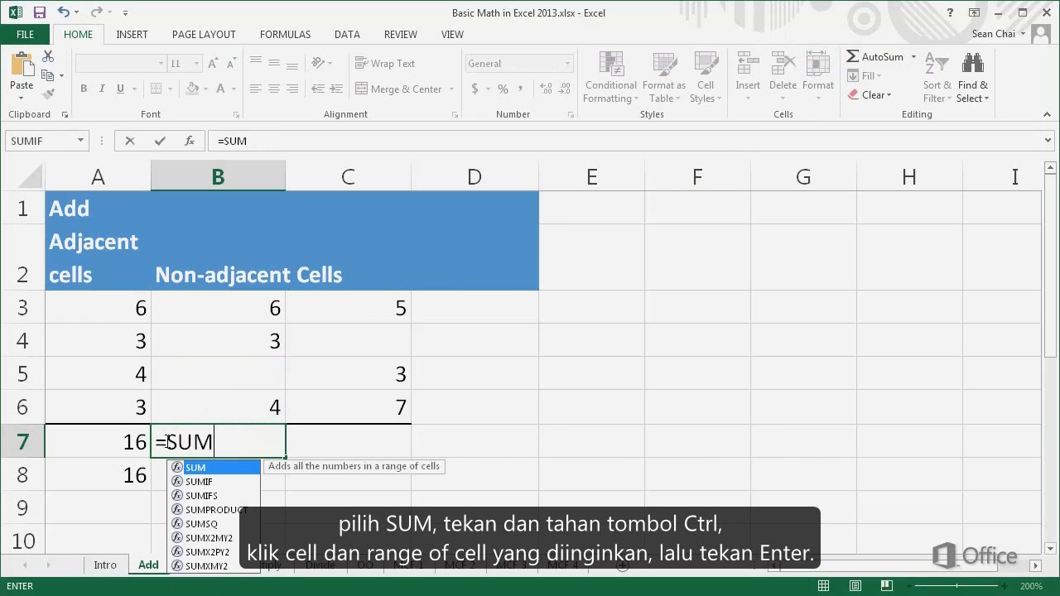
{"action": "key", "text": "Tab"}
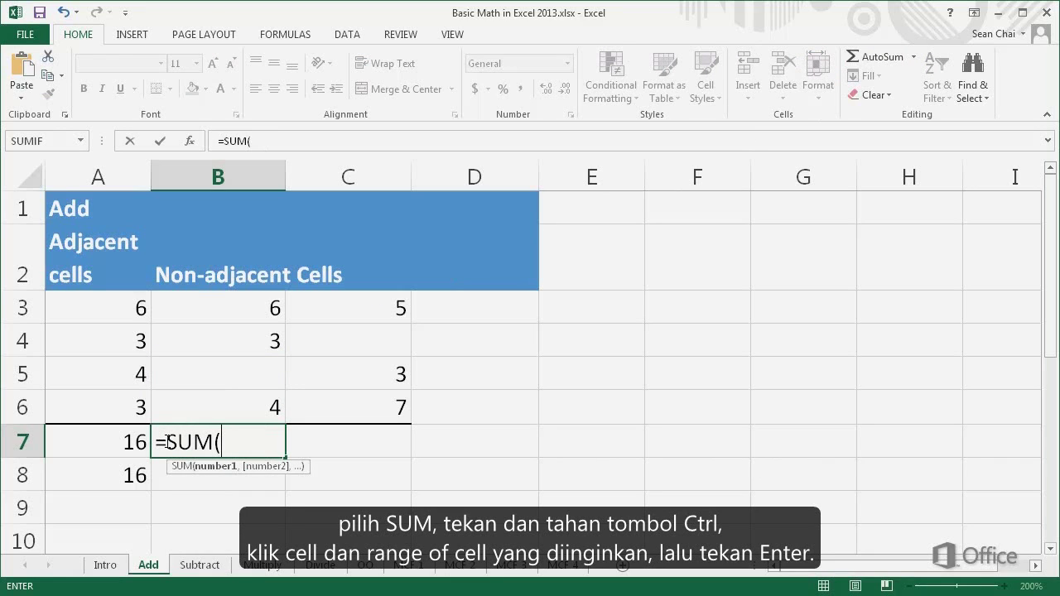
{"action": "left_click", "coordinate": [124, 308]}
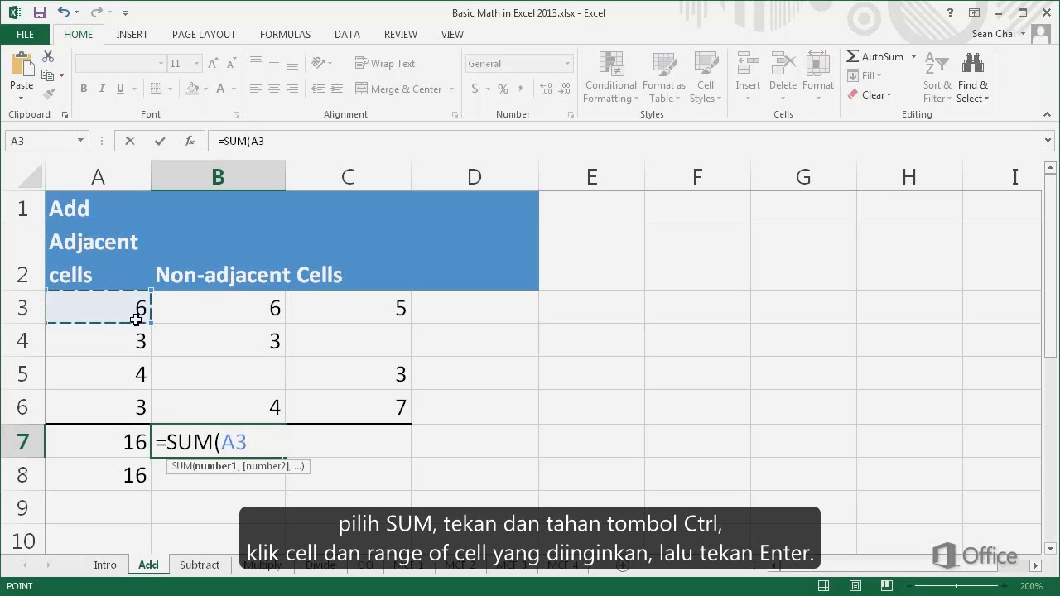
{"action": "left_click", "coordinate": [206, 344], "text": "ctrl"}
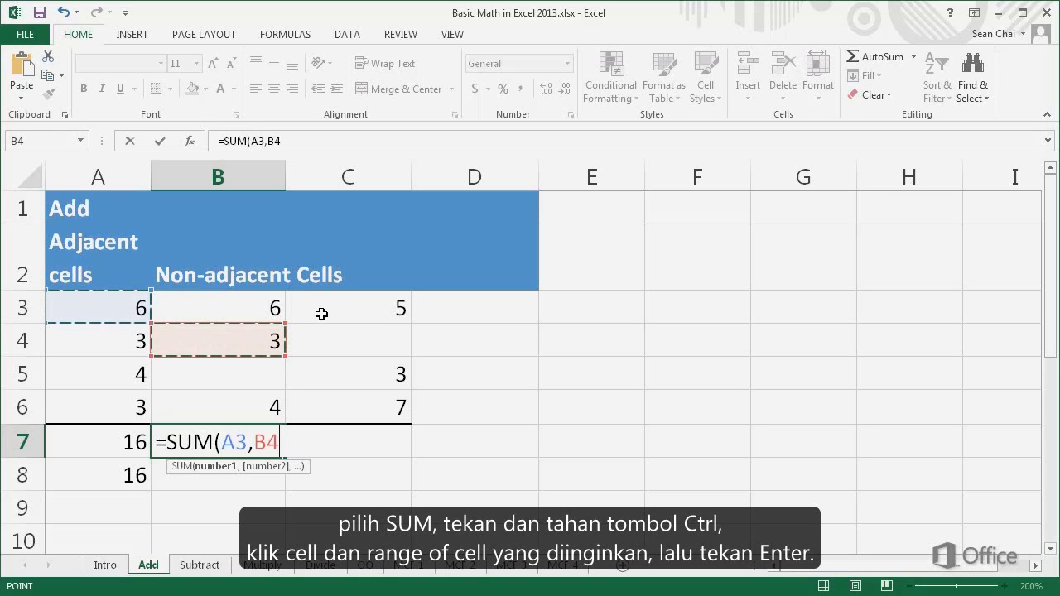
{"action": "left_click_drag", "start_coordinate": [320, 309], "coordinate": [332, 406]}
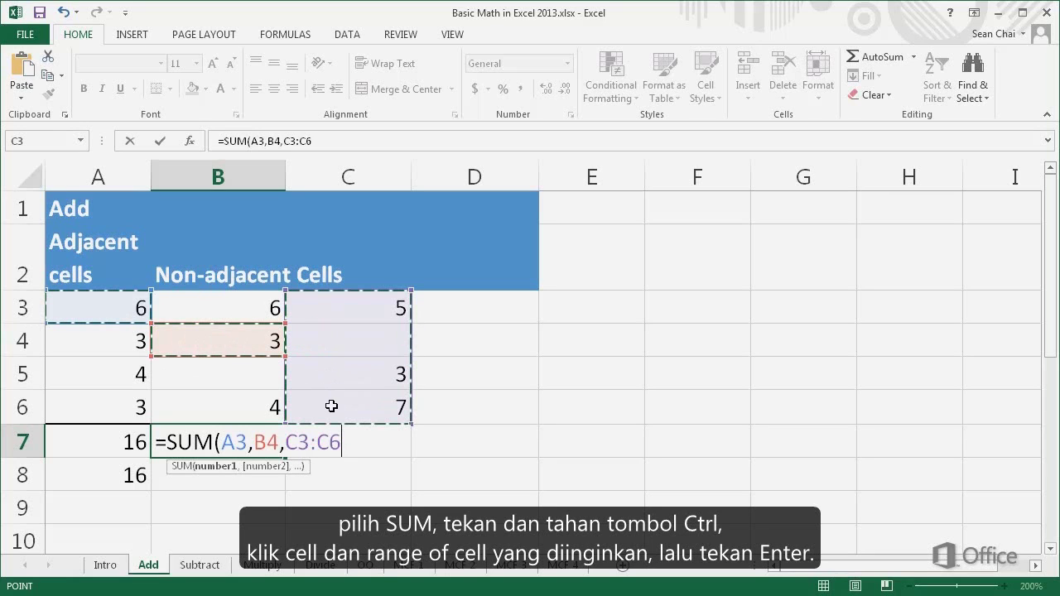
{"action": "key", "text": "Return"}
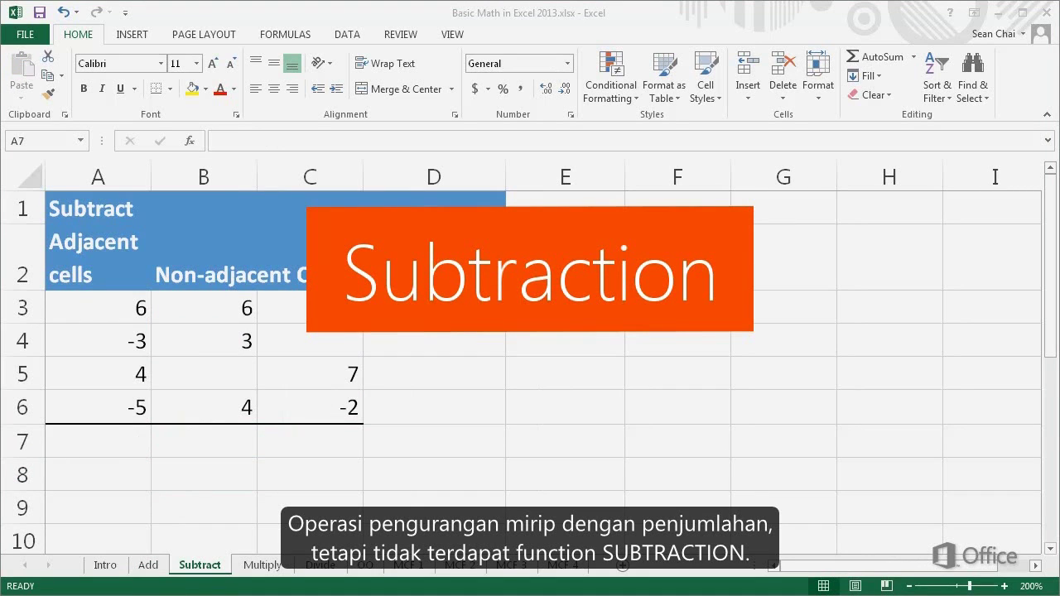
- Enter the formula =A3-A4-A5-A6 in cell A7 of the Subtract sheet, and undo that entry
{"action": "double_click", "coordinate": [59, 439]}
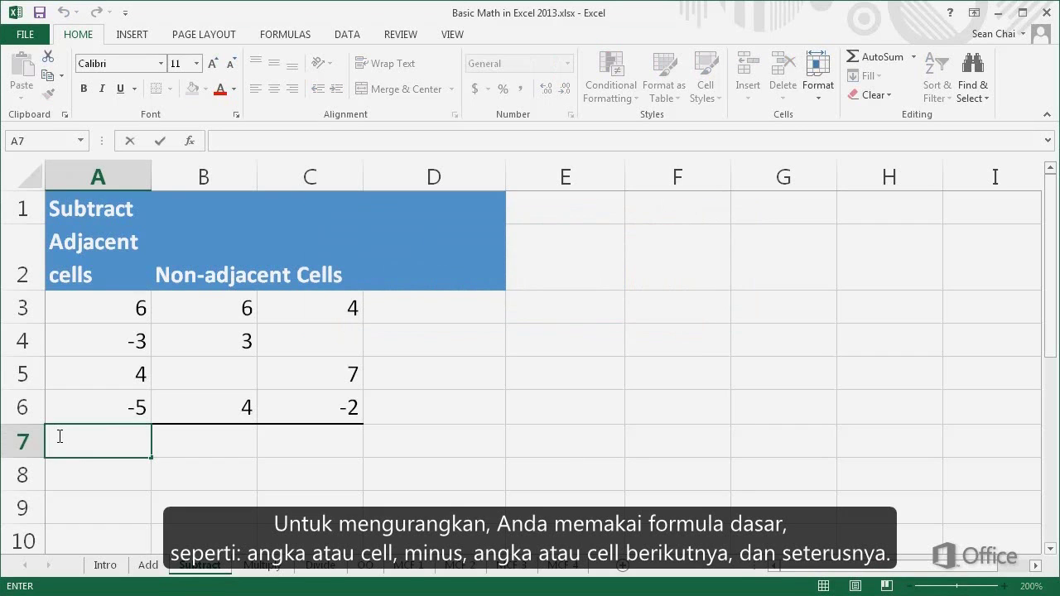
{"action": "type", "text": "="}
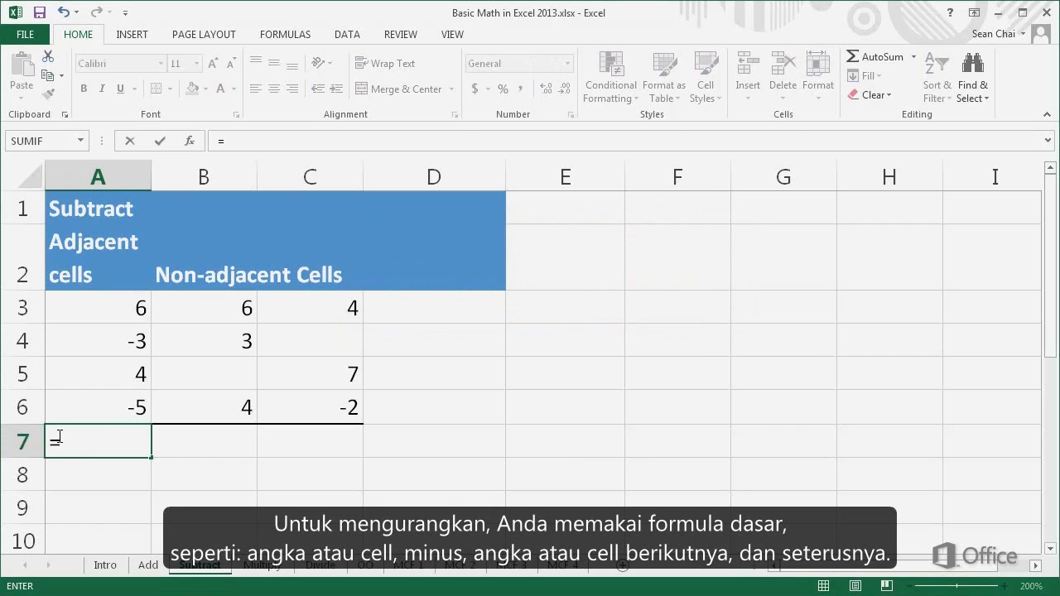
{"action": "left_click", "coordinate": [95, 312]}
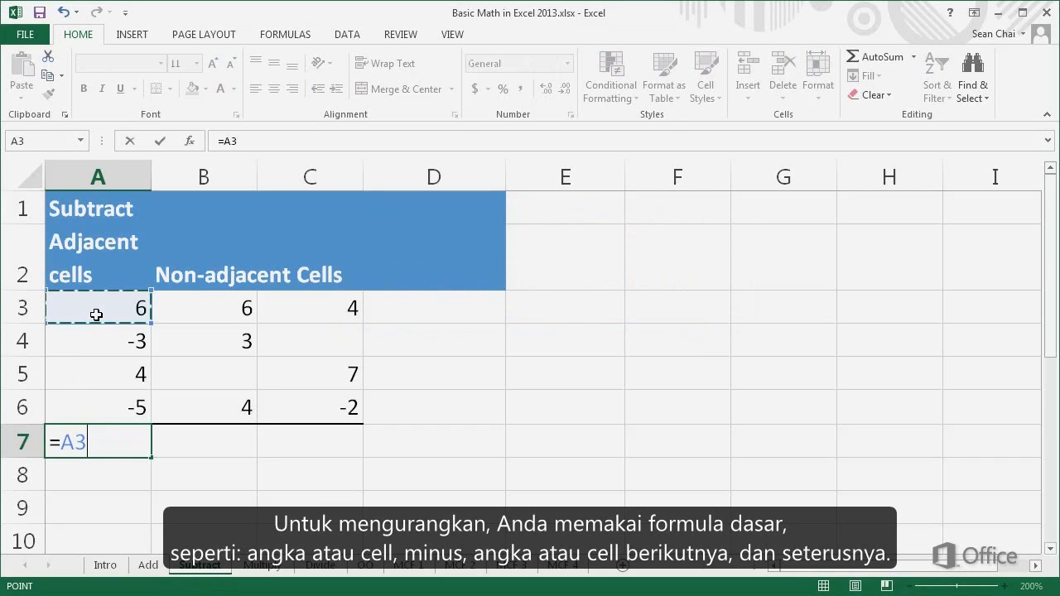
{"action": "type", "text": "-"}
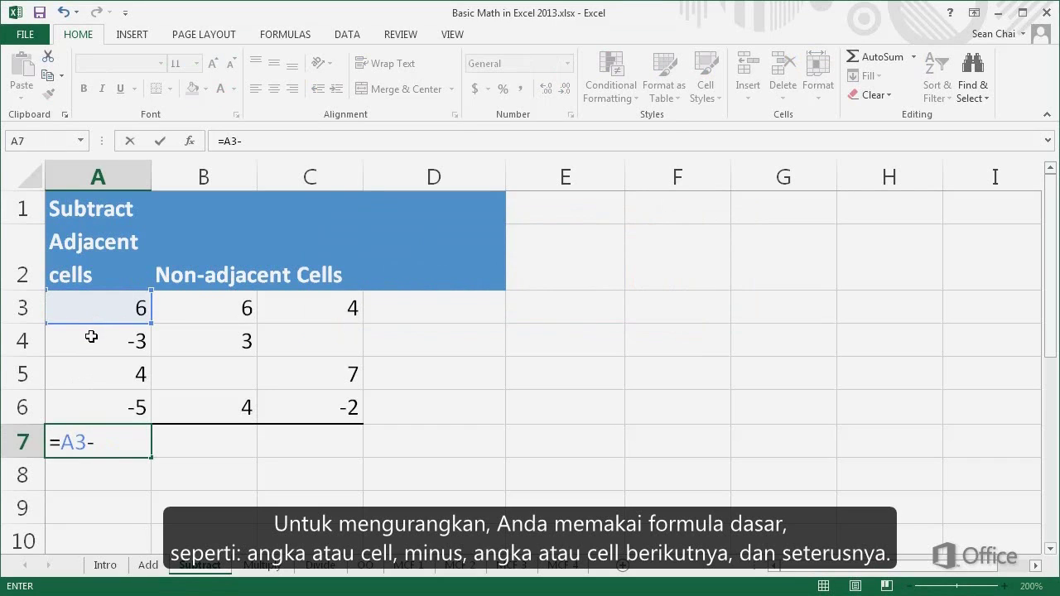
{"action": "left_click", "coordinate": [89, 336]}
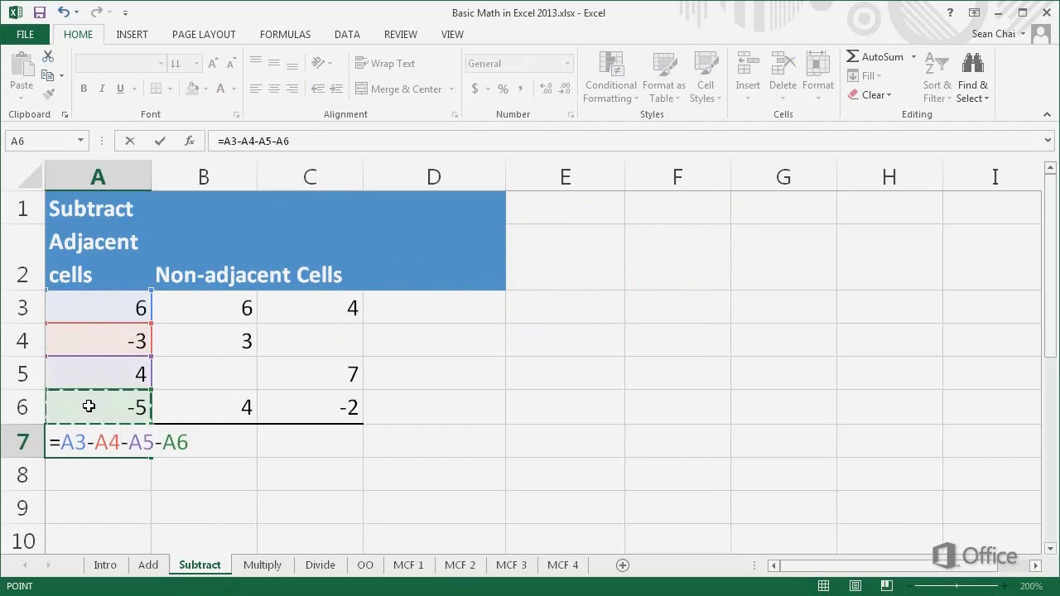
{"action": "key", "text": "Return"}
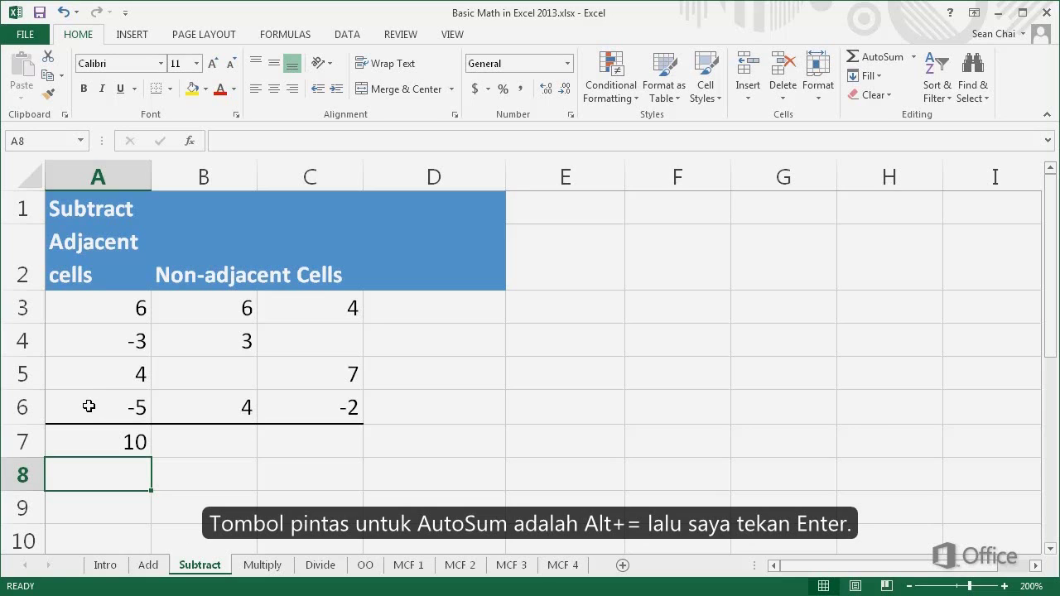
{"action": "key", "text": "ctrl+z"}
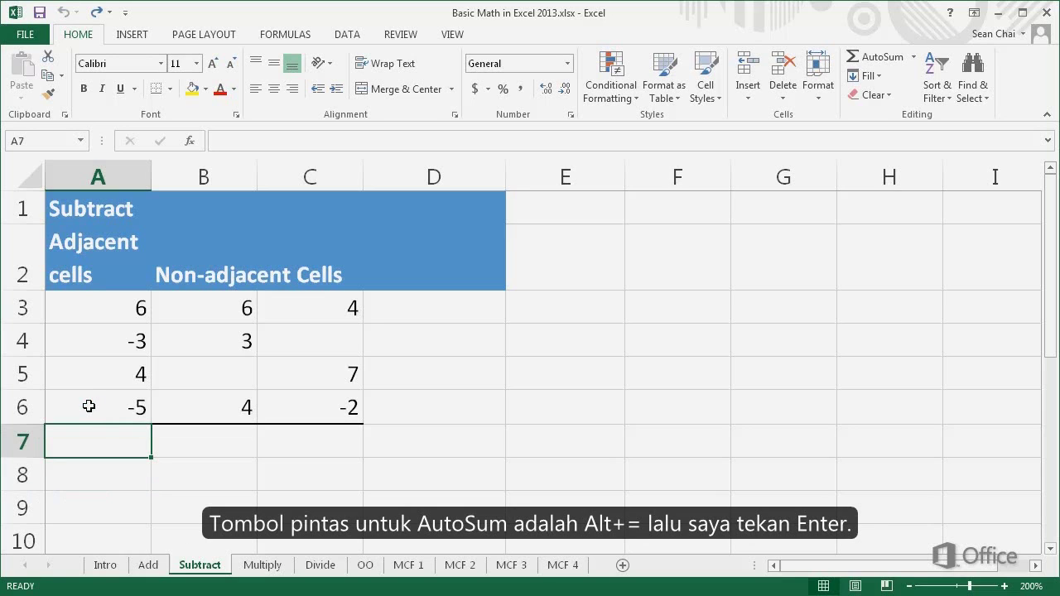
- Total the positive and negative numbers in A3:A6 in cell A7 of the Subtract sheet with AutoSum
{"action": "key", "text": "alt+equal"}
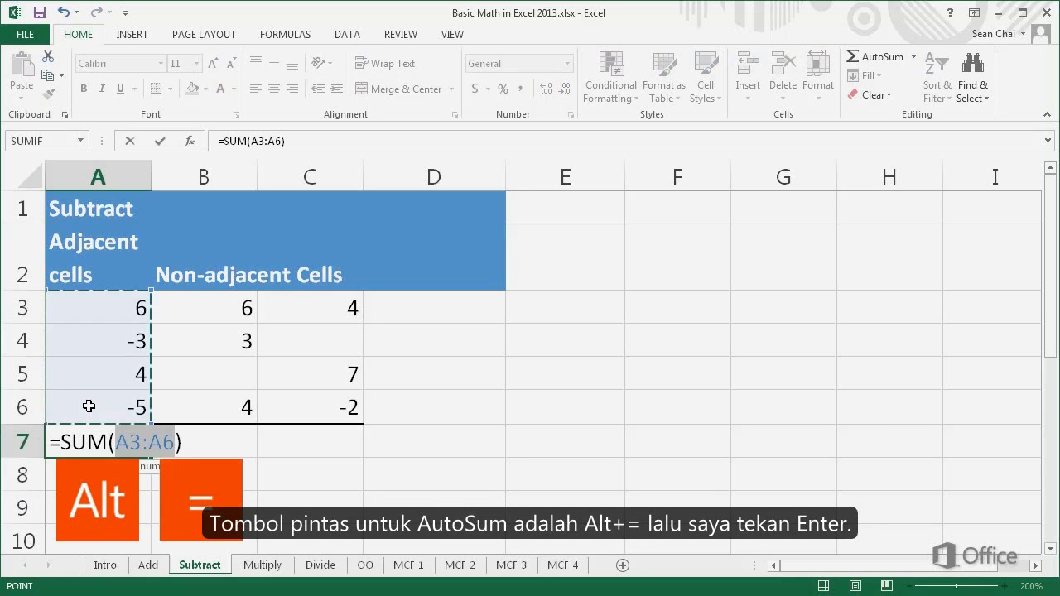
{"action": "key", "text": "Return"}
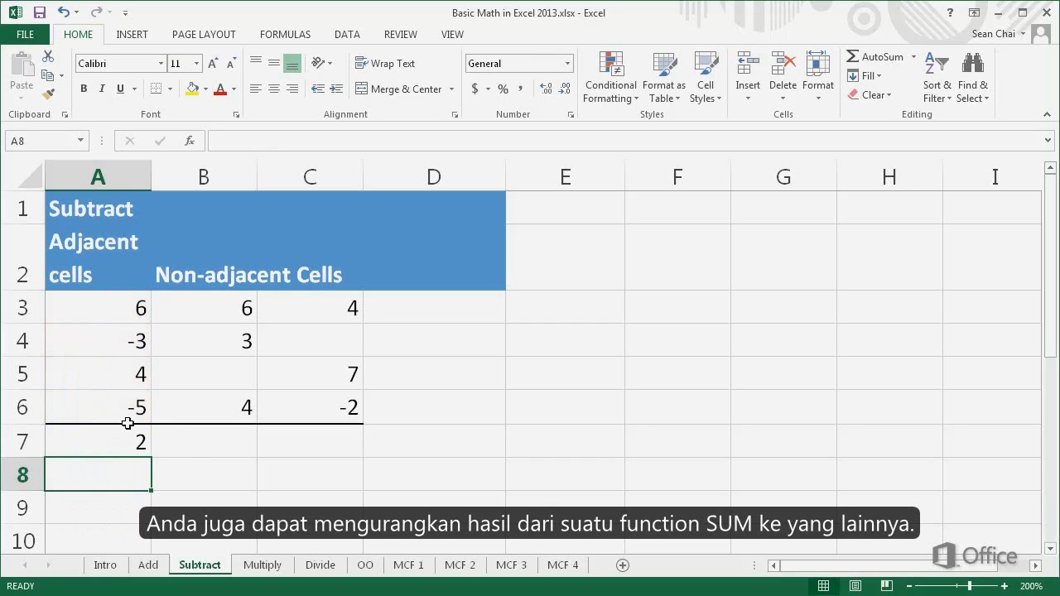
- Enter the formula =SUM(B3:B6)-SUM(C3:C6) in cell B7 of the Subtract sheet
{"action": "double_click", "coordinate": [161, 439]}
{"action": "type", "text": "=SUM"}
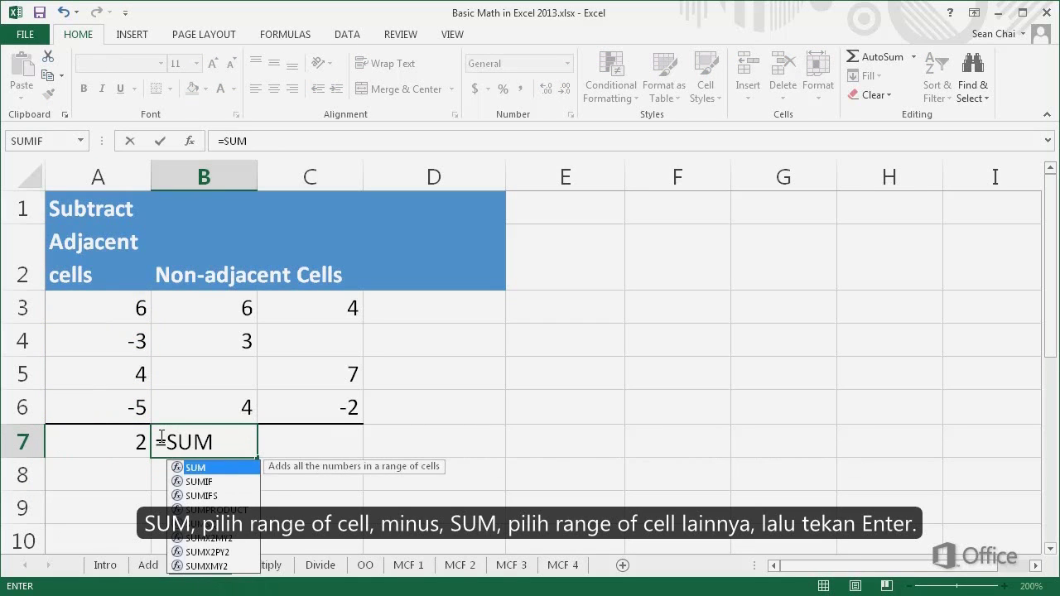
{"action": "type", "text": "("}
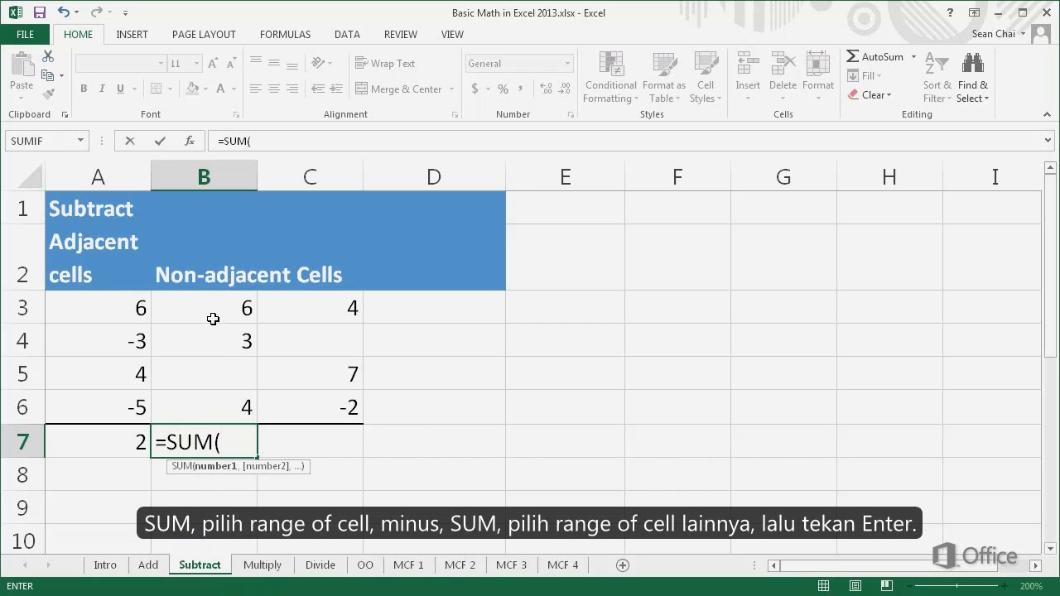
{"action": "left_click_drag", "start_coordinate": [212, 312], "coordinate": [200, 407]}
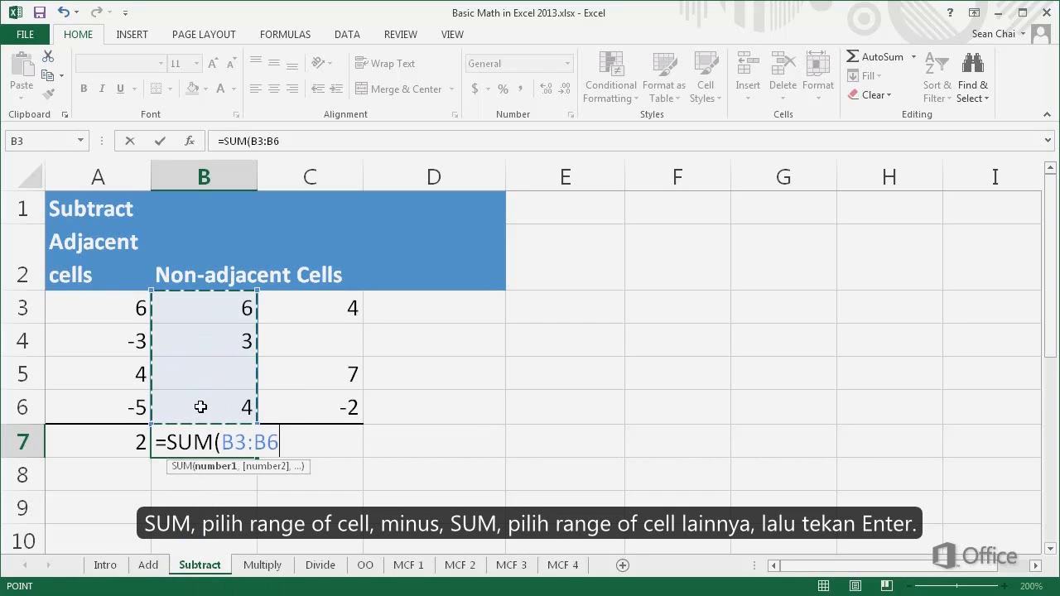
{"action": "type", "text": ")-"}
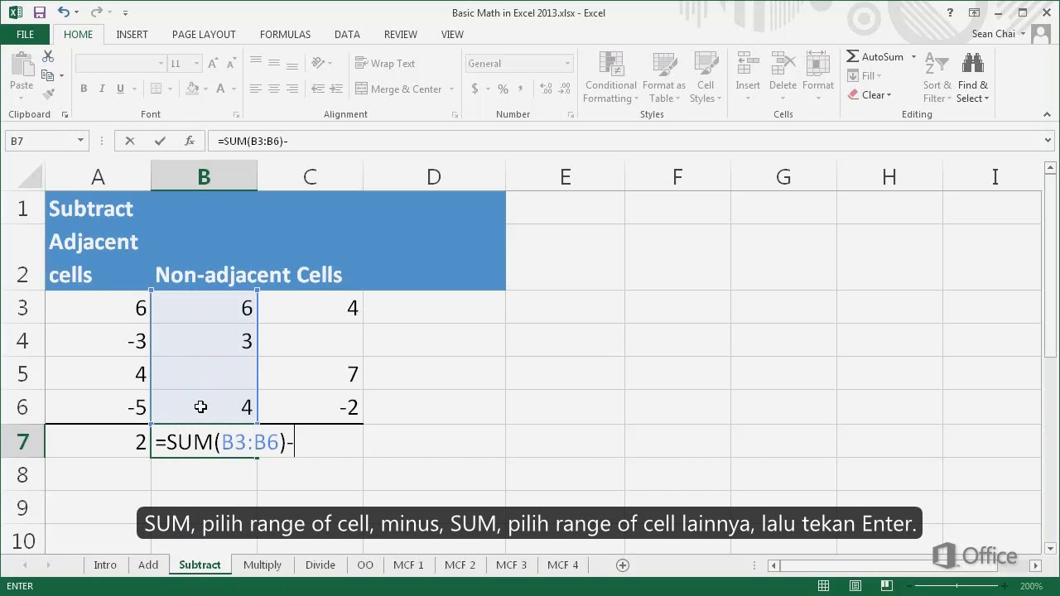
{"action": "type", "text": "SUM("}
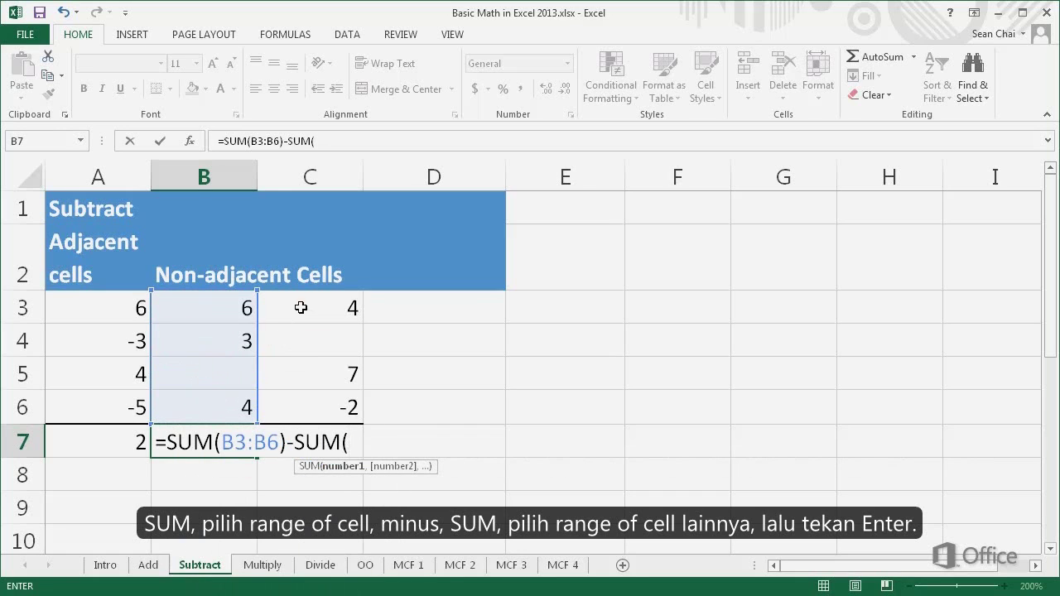
{"action": "left_click_drag", "start_coordinate": [296, 308], "coordinate": [298, 407]}
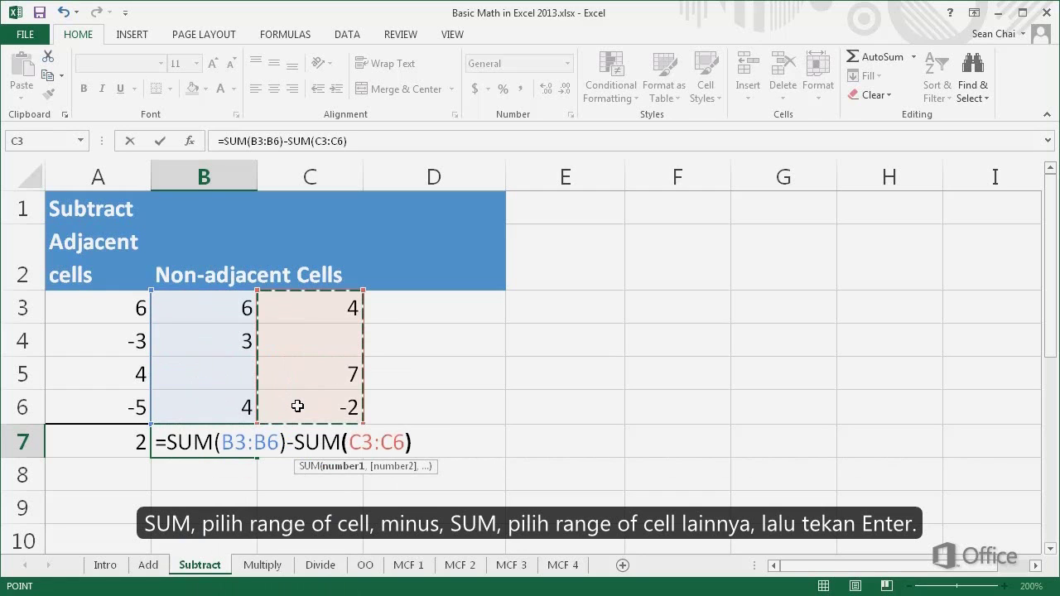
{"action": "type", "text": ")"}
{"action": "key", "text": "Return"}
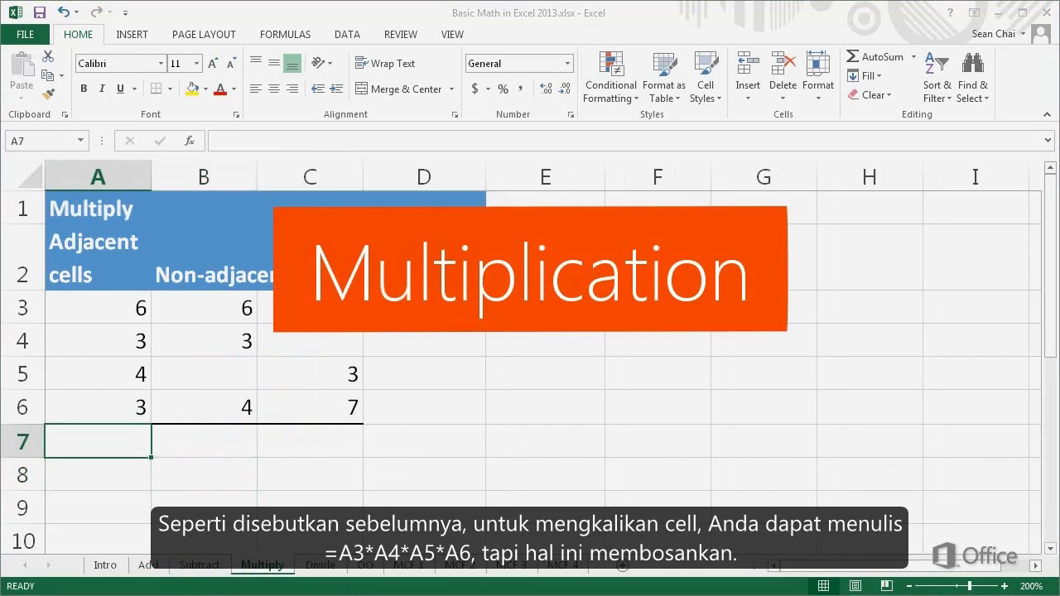
- Multiply the adjacent cells with the formula =A3*A4*A5*A6 in cell A8 of the Multiply sheet
{"action": "double_click", "coordinate": [52, 468]}
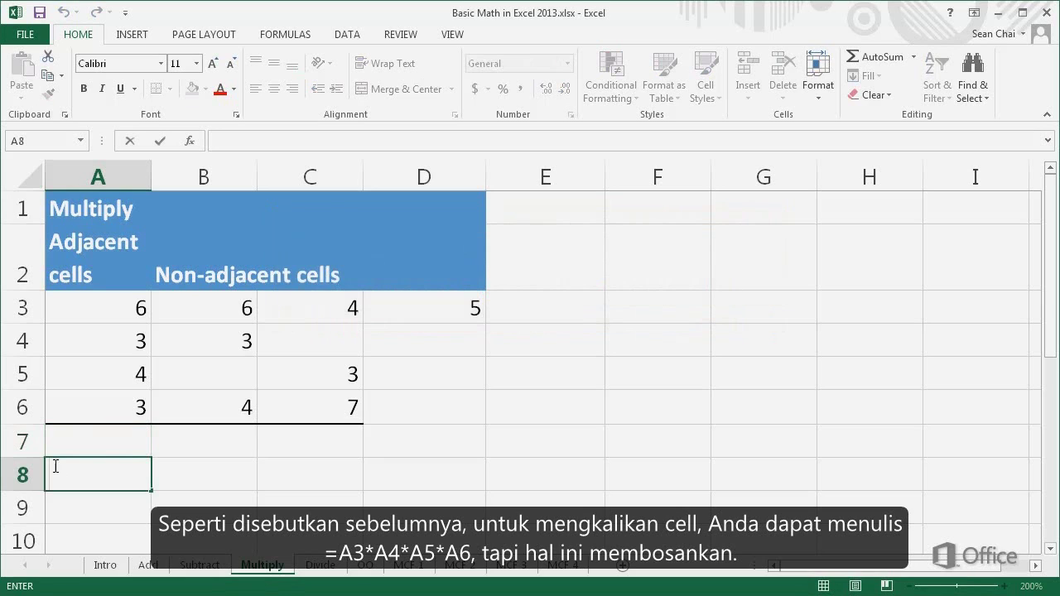
{"action": "type", "text": "=A3"}
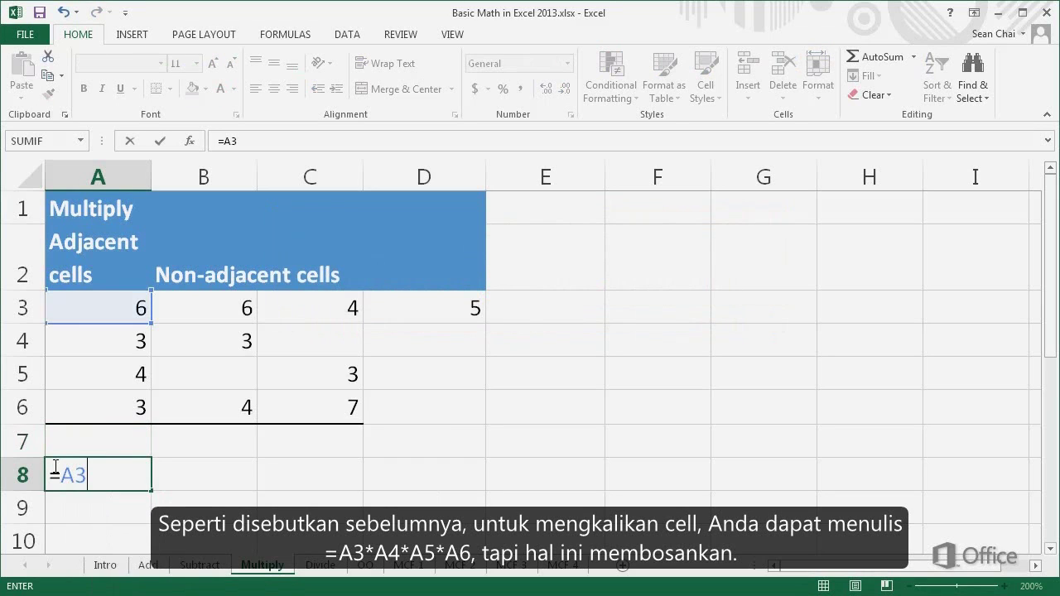
{"action": "type", "text": "*A4"}
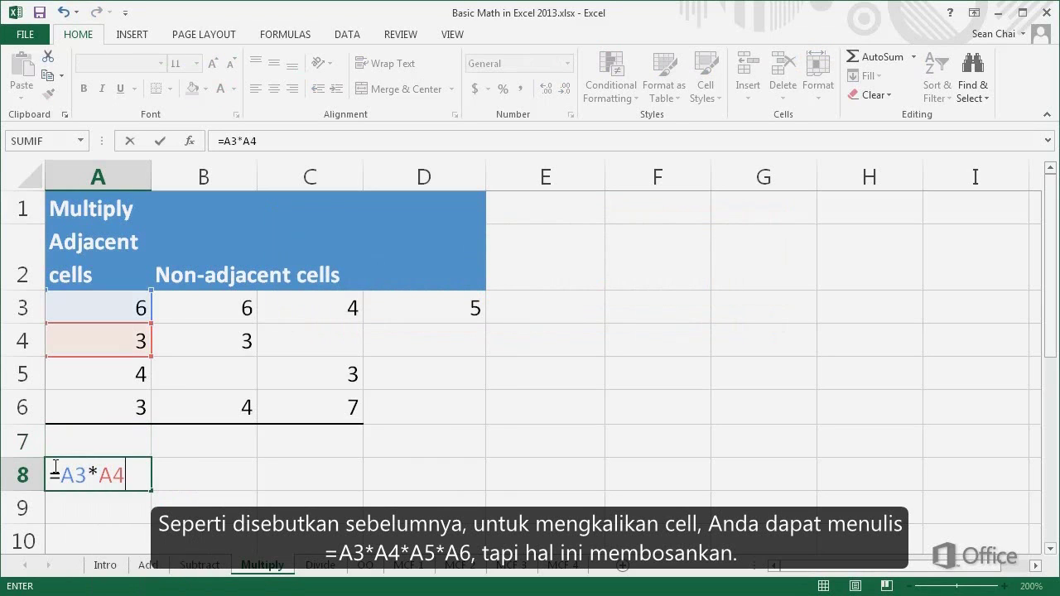
{"action": "type", "text": "*A5*"}
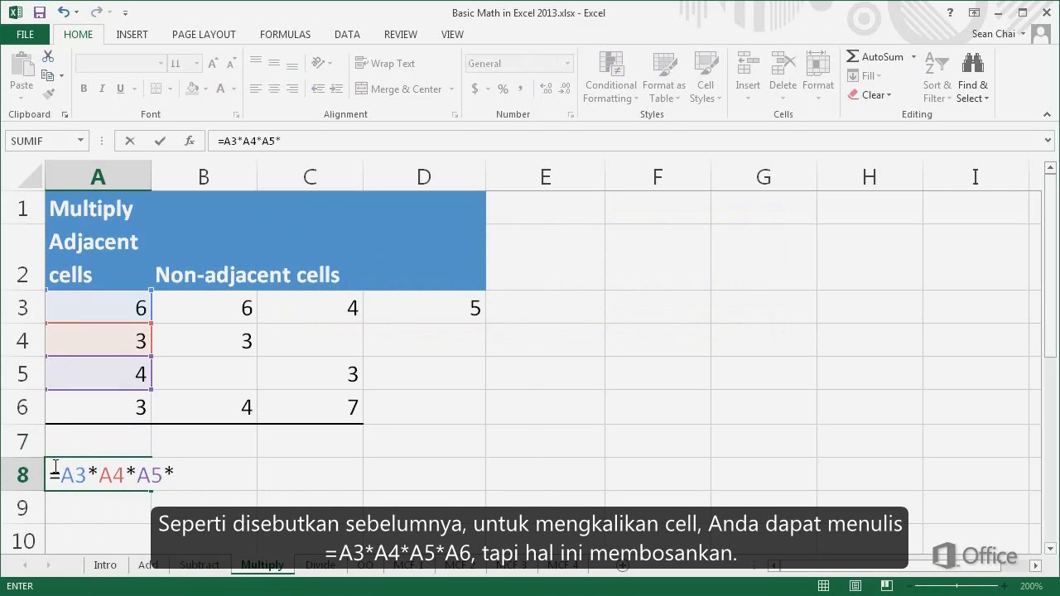
{"action": "type", "text": "A6"}
{"action": "key", "text": "Return"}
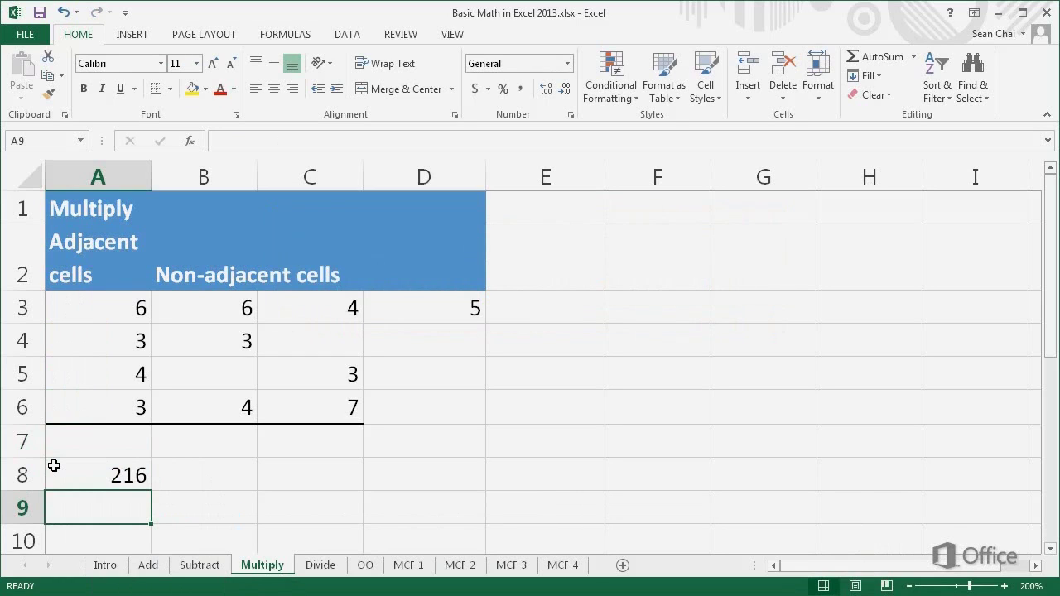
- Multiply the range A3:A6 with the PRODUCT function in cell A7 of the Multiply sheet
{"action": "double_click", "coordinate": [54, 445]}
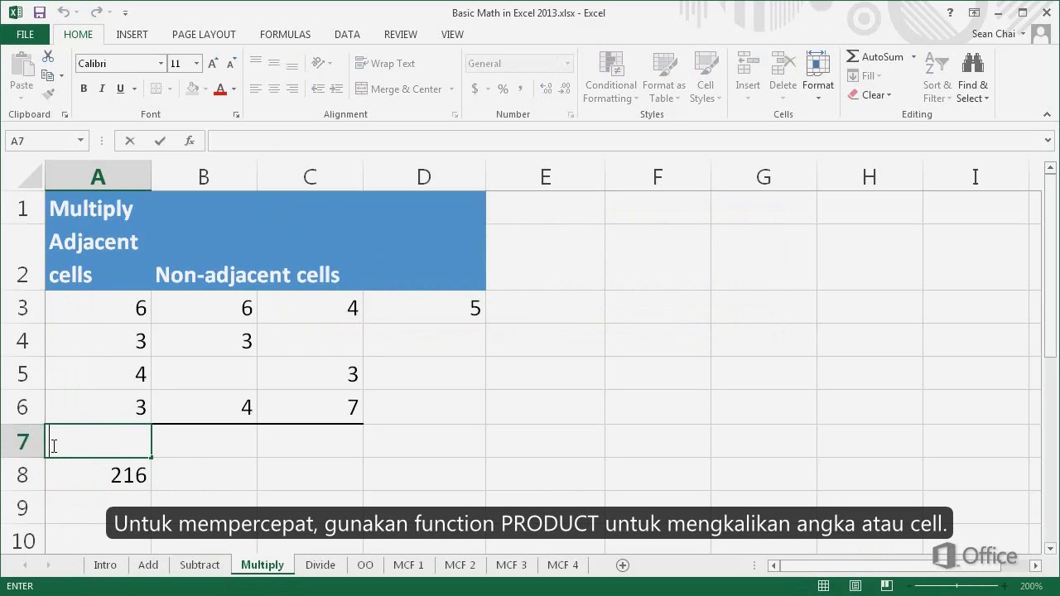
{"action": "type", "text": "="}
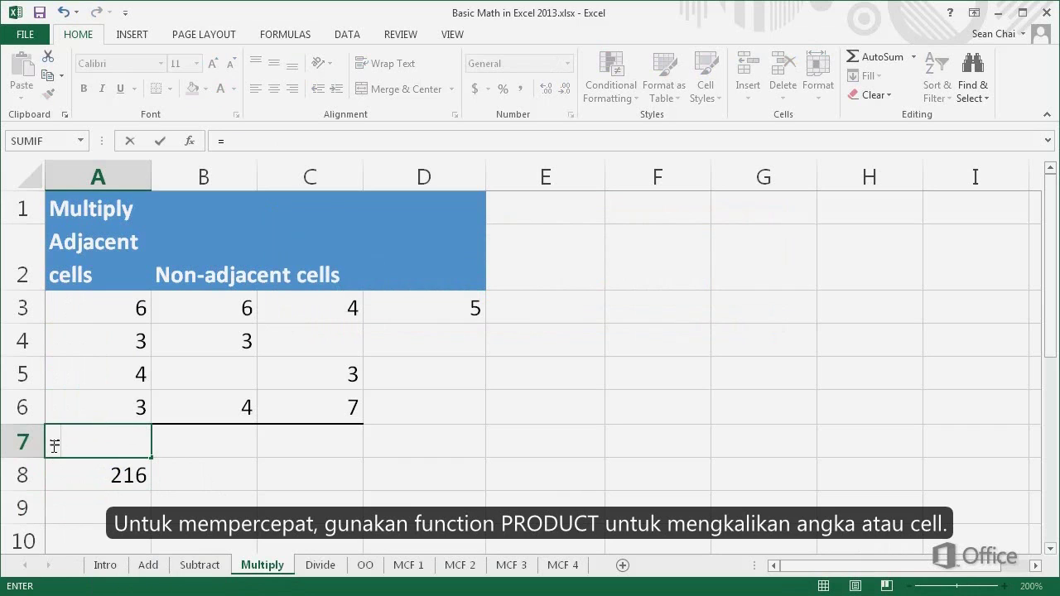
{"action": "type", "text": "PRO"}
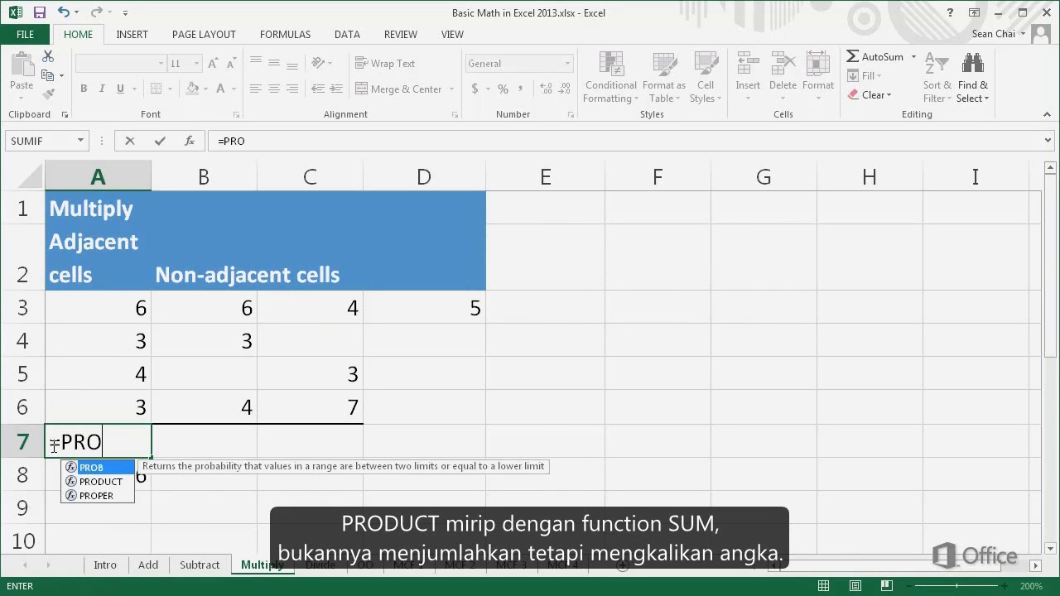
{"action": "type", "text": "DUCT"}
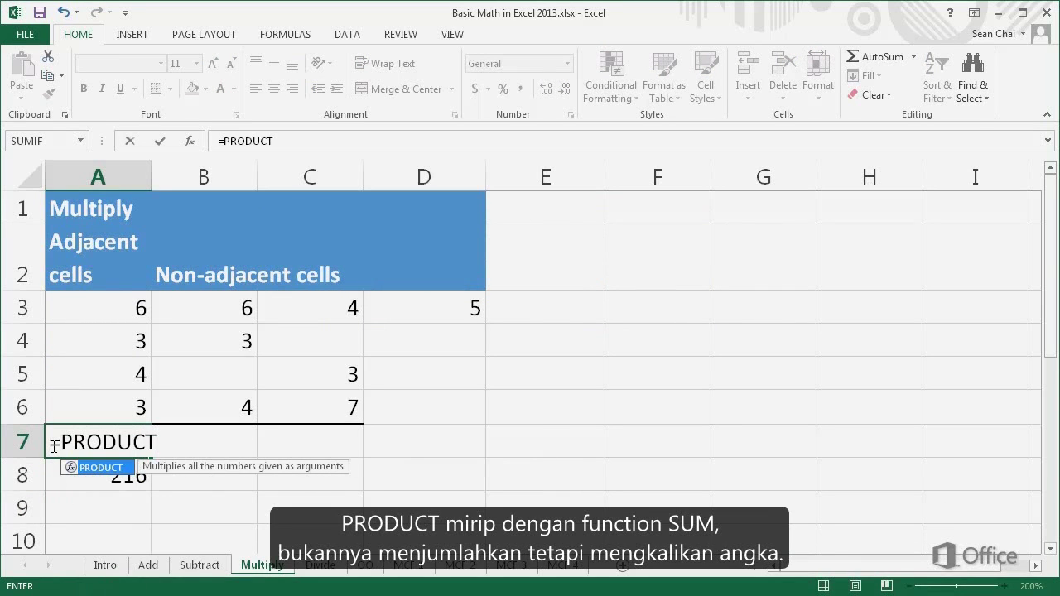
{"action": "type", "text": "("}
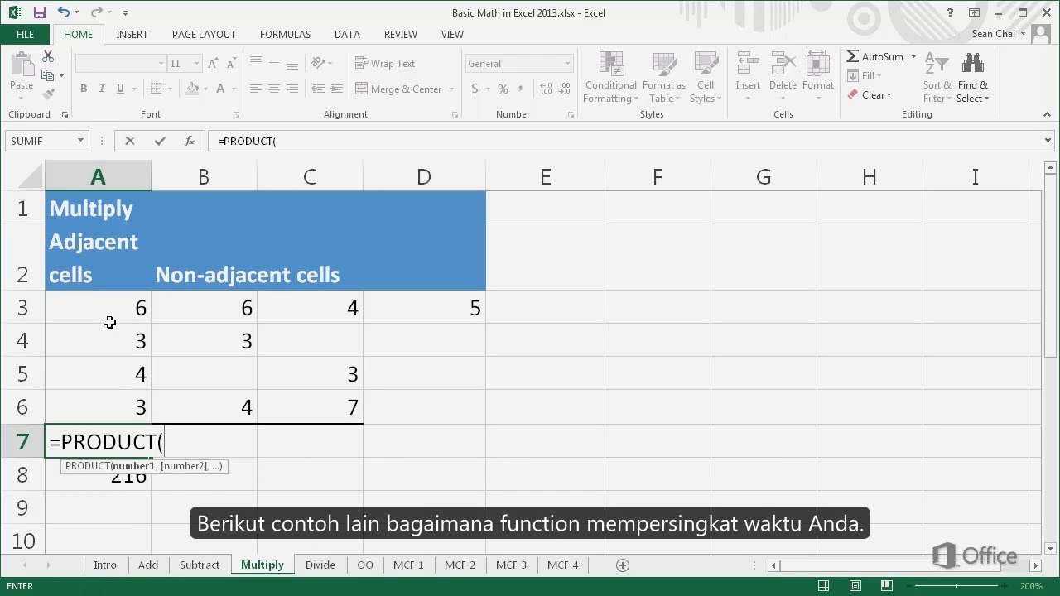
{"action": "left_click_drag", "start_coordinate": [107, 307], "coordinate": [97, 401]}
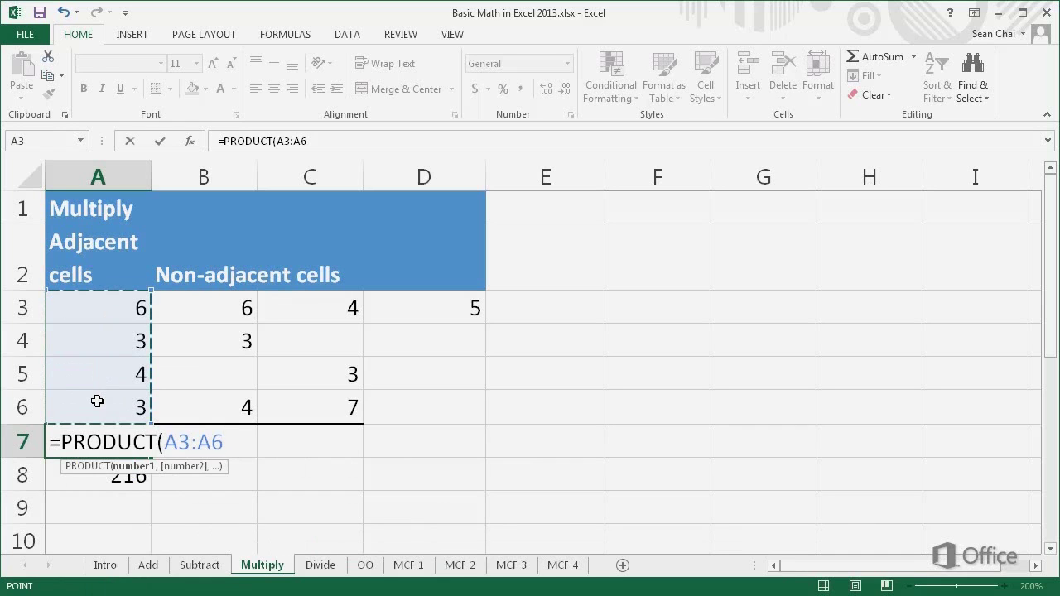
{"action": "key", "text": "Return"}
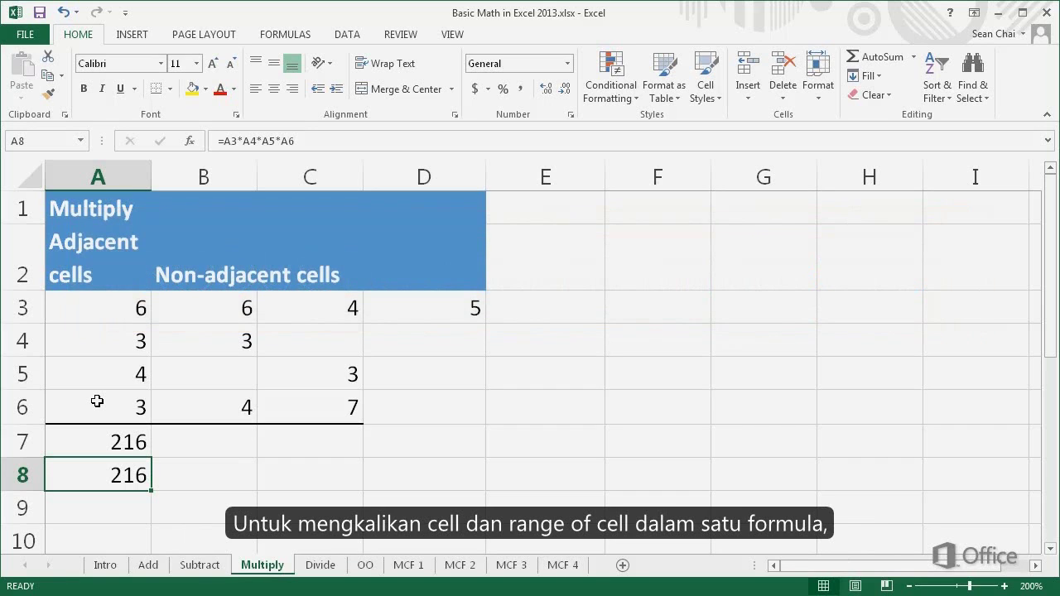
- Enter a PRODUCT formula in cell B7 of the Multiply sheet that multiplies the ranges B3:B6 and C3:C6 and cell D3
{"action": "left_click", "coordinate": [157, 445]}
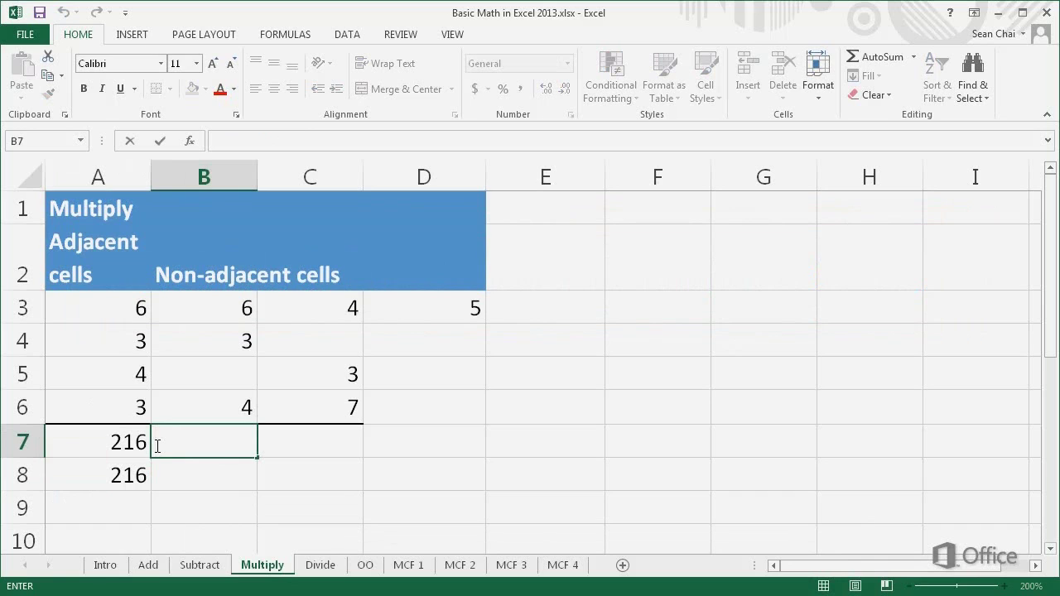
{"action": "type", "text": "=PR"}
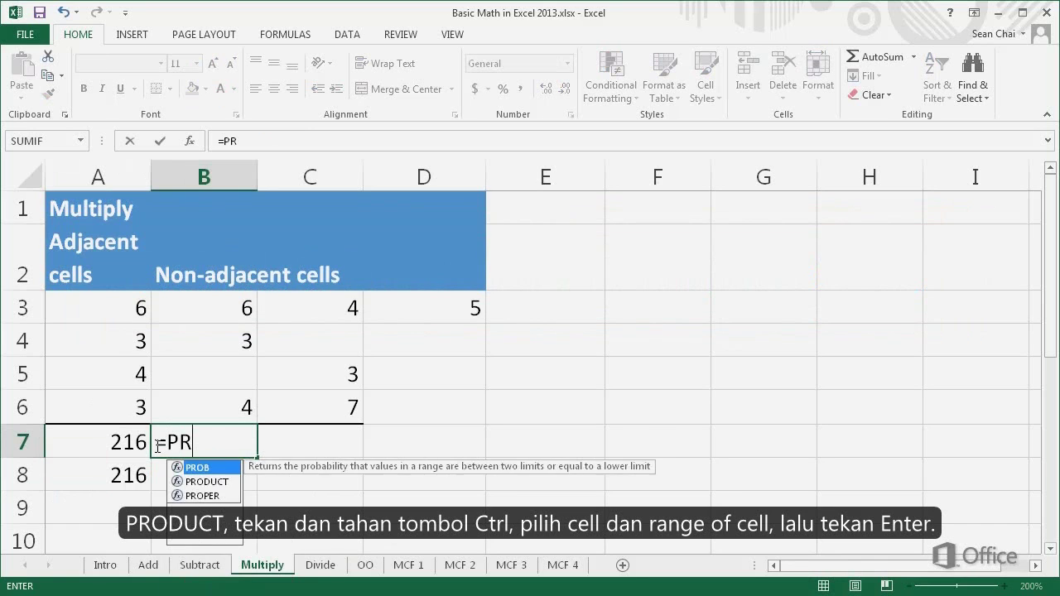
{"action": "type", "text": "ODUCT"}
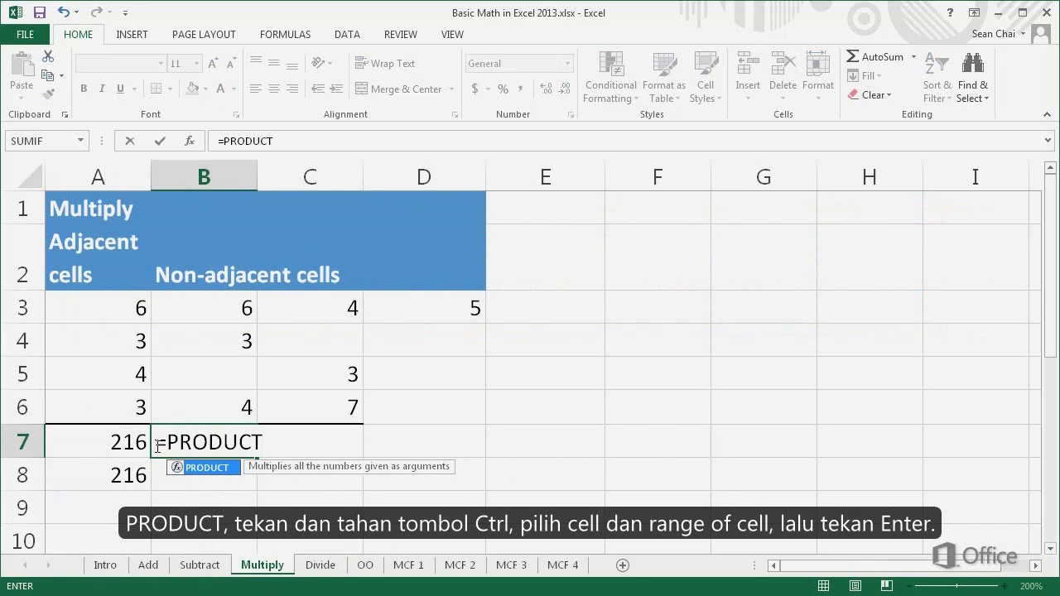
{"action": "type", "text": "("}
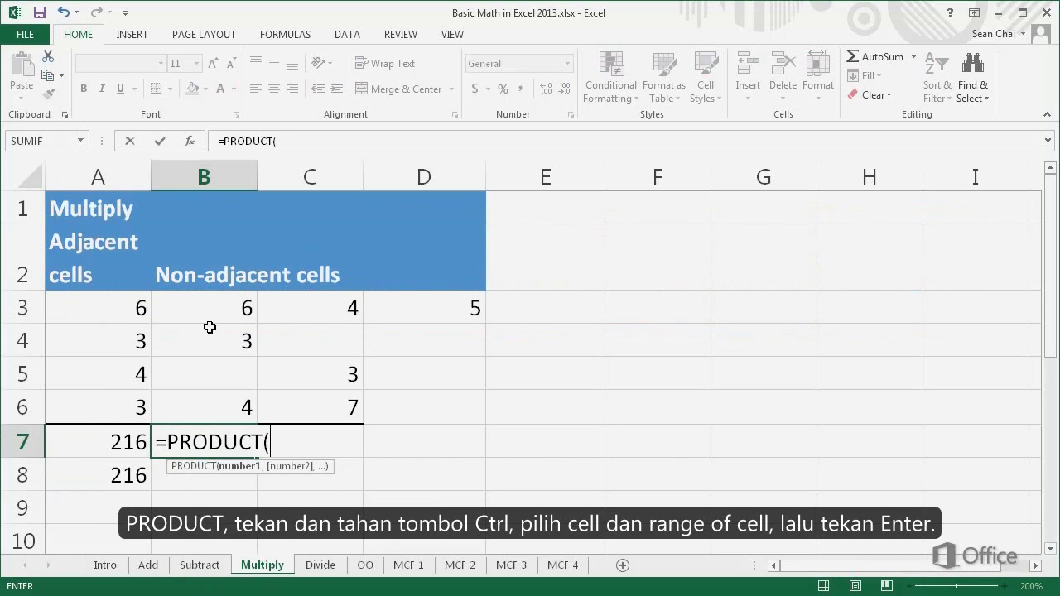
{"action": "left_click_drag", "start_coordinate": [213, 316], "coordinate": [209, 402]}
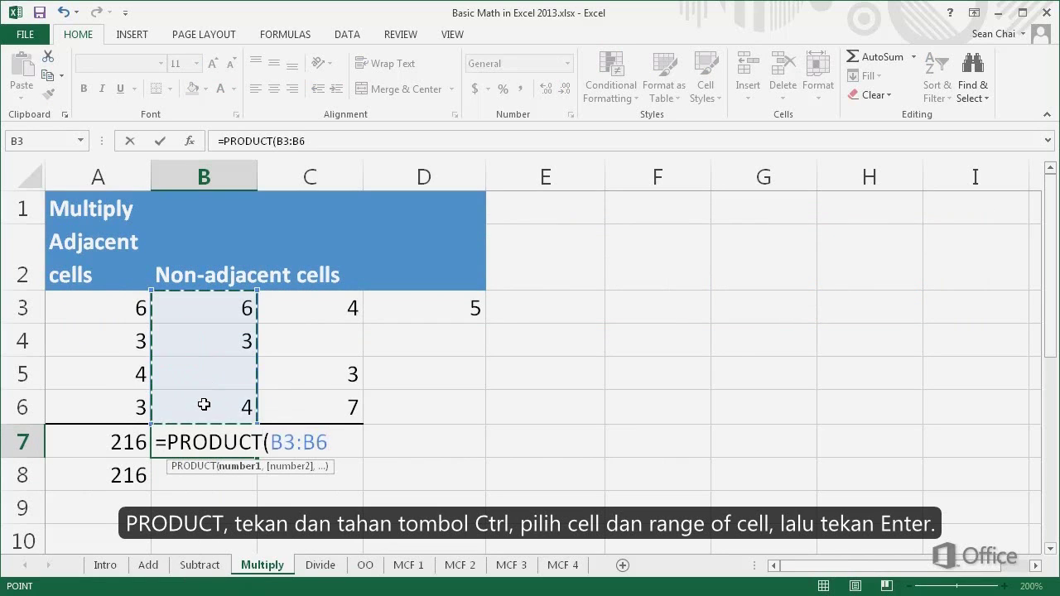
{"action": "left_click_drag", "start_coordinate": [298, 310], "coordinate": [297, 401]}
{"action": "left_click", "coordinate": [401, 313], "text": "ctrl"}
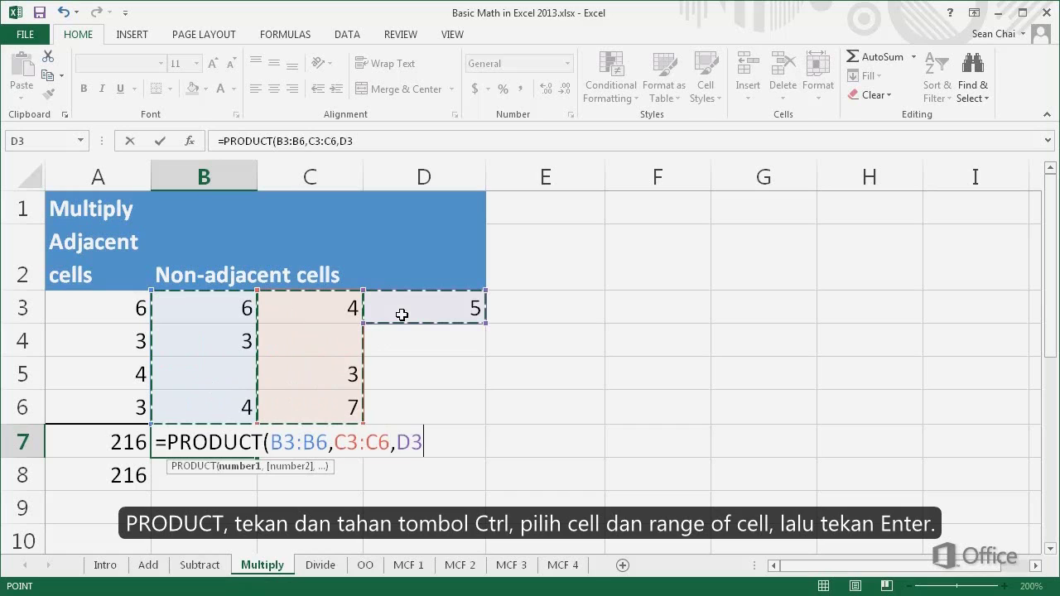
{"action": "key", "text": "Return"}
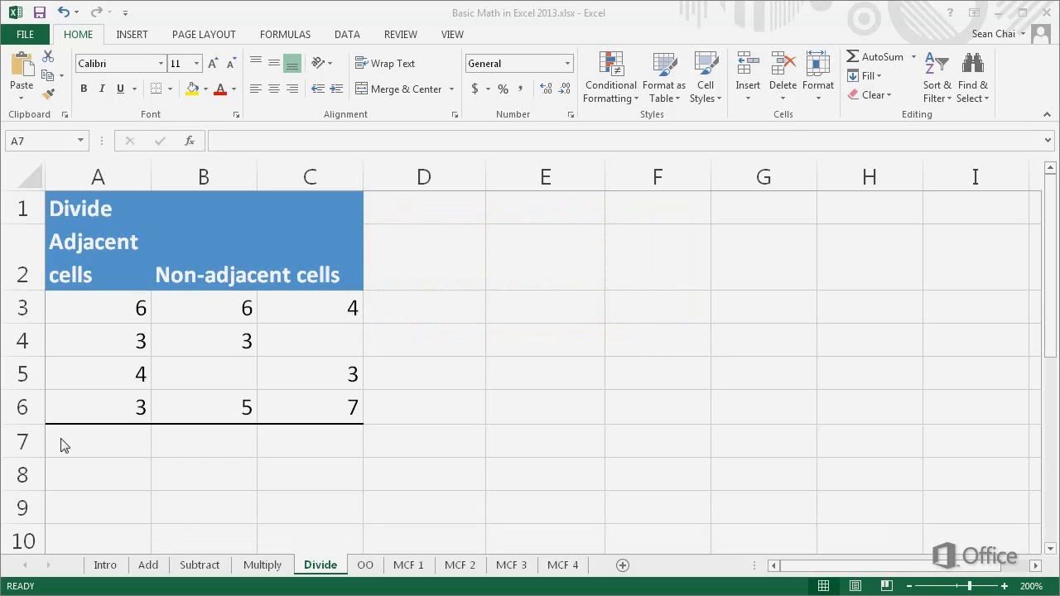
- Divide the adjacent cells with the formula =A3/A4/A5/A6 in cell A7 of the Divide sheet
{"action": "left_click", "coordinate": [64, 446]}
{"action": "type", "text": "="}
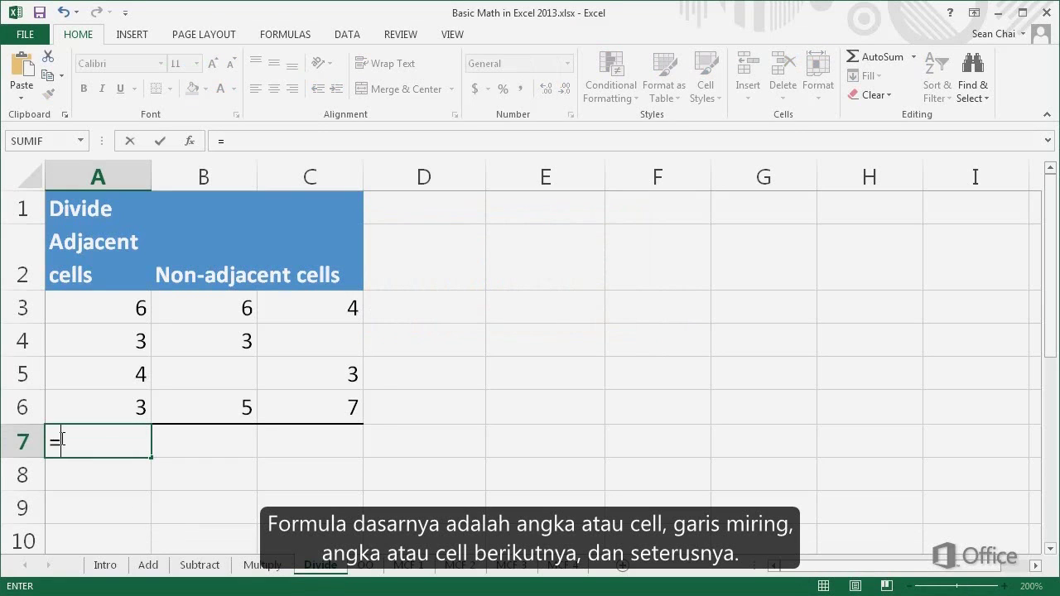
{"action": "left_click", "coordinate": [105, 313]}
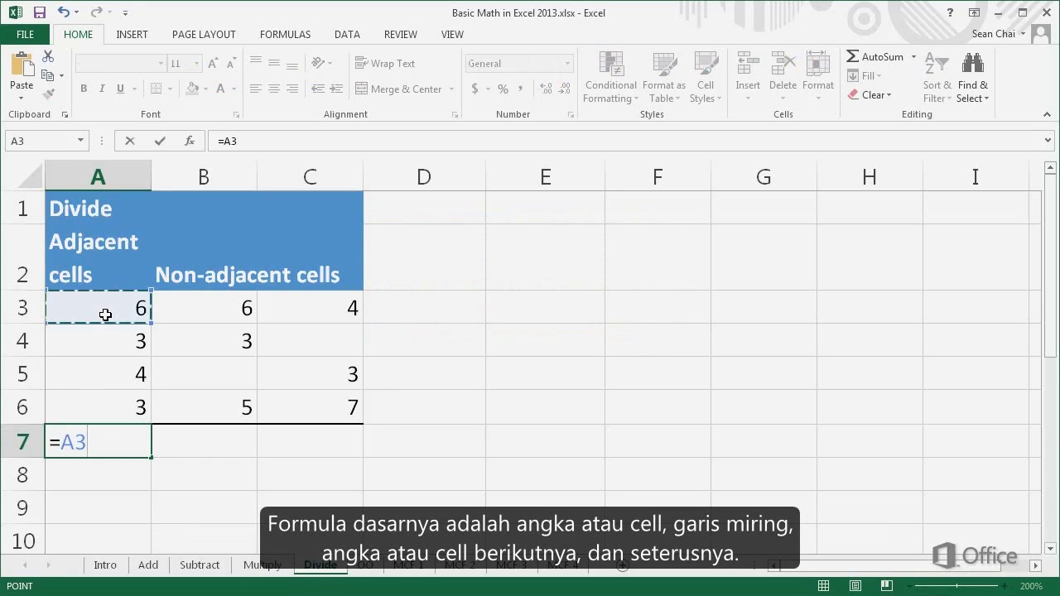
{"action": "type", "text": "/"}
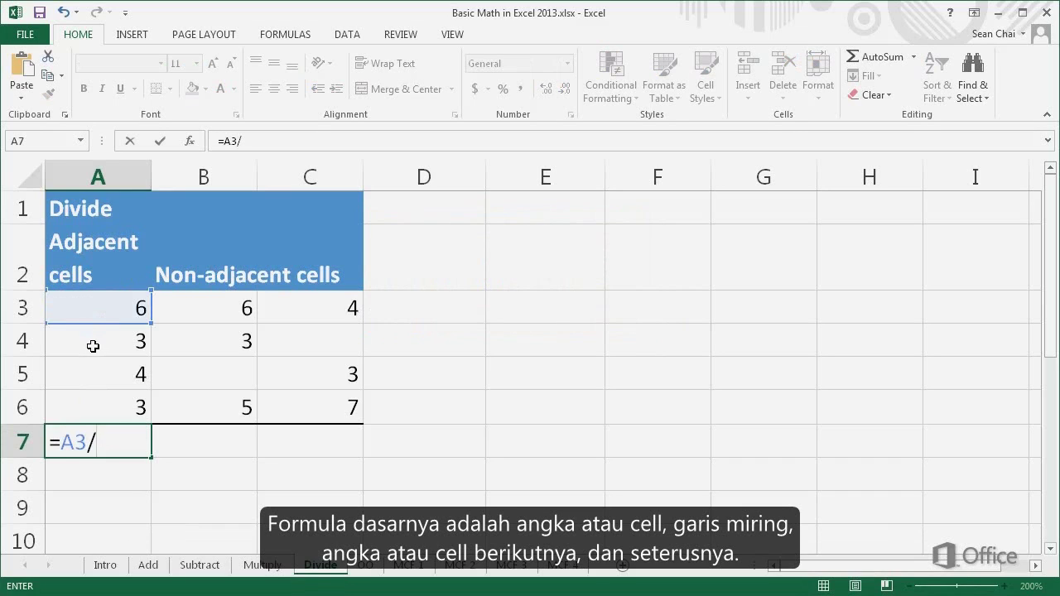
{"action": "left_click", "coordinate": [93, 346]}
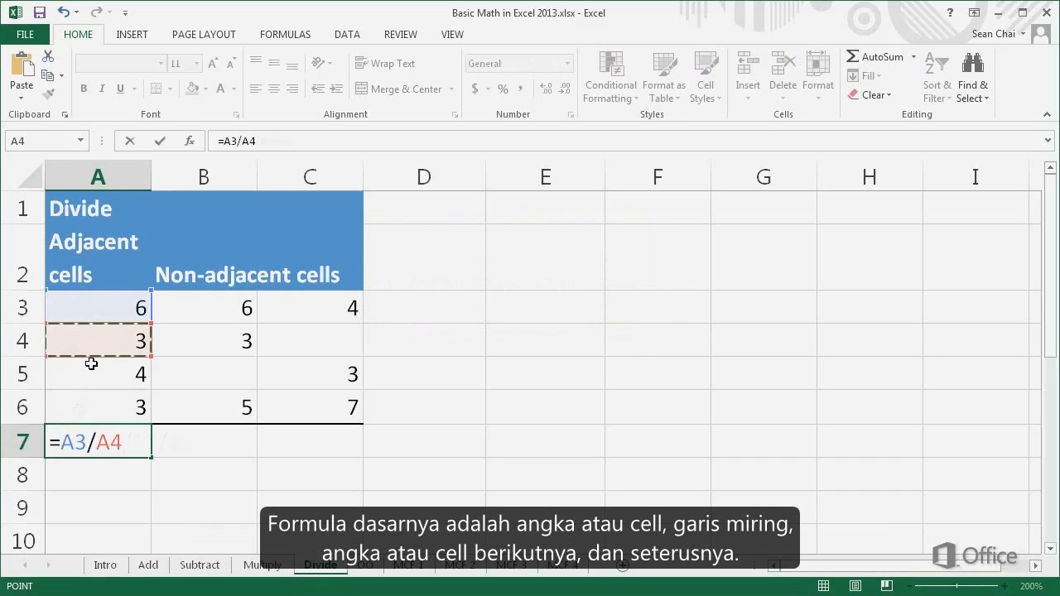
{"action": "type", "text": "/"}
{"action": "left_click", "coordinate": [88, 374]}
{"action": "type", "text": "/"}
{"action": "left_click", "coordinate": [88, 407]}
{"action": "key", "text": "Return"}
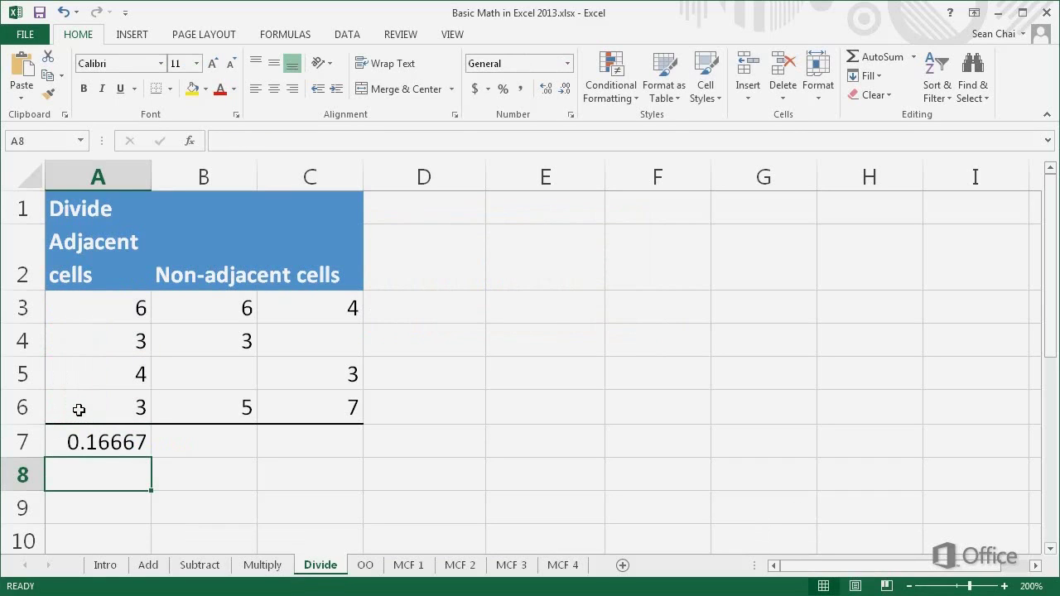
- Write the formula =PRODUCT(B3:B6)/SUM(C3:C6) in cell B7 of the Divide sheet
{"action": "double_click", "coordinate": [156, 437]}
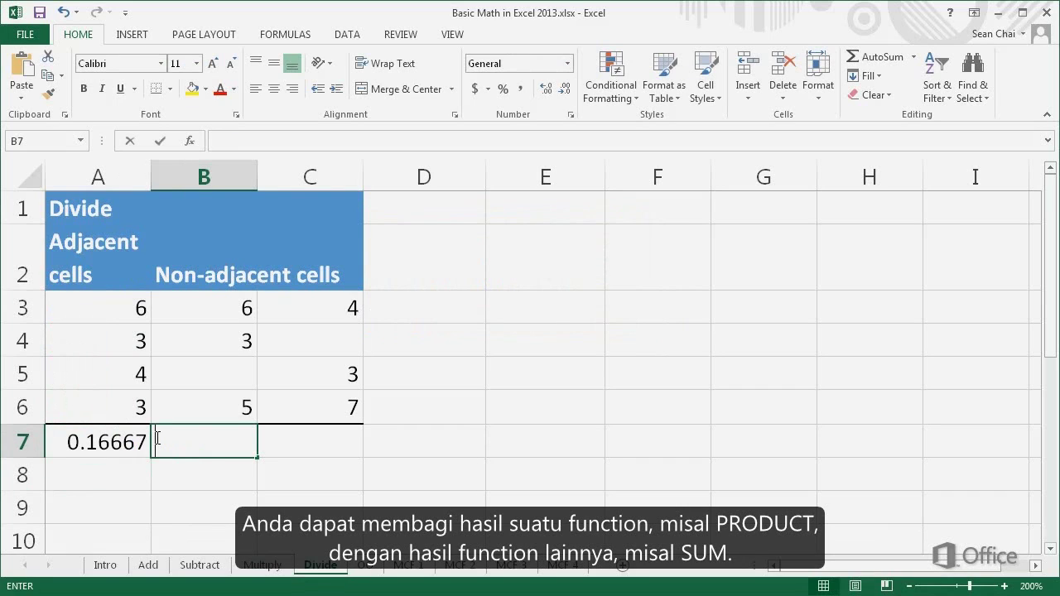
{"action": "type", "text": "=P"}
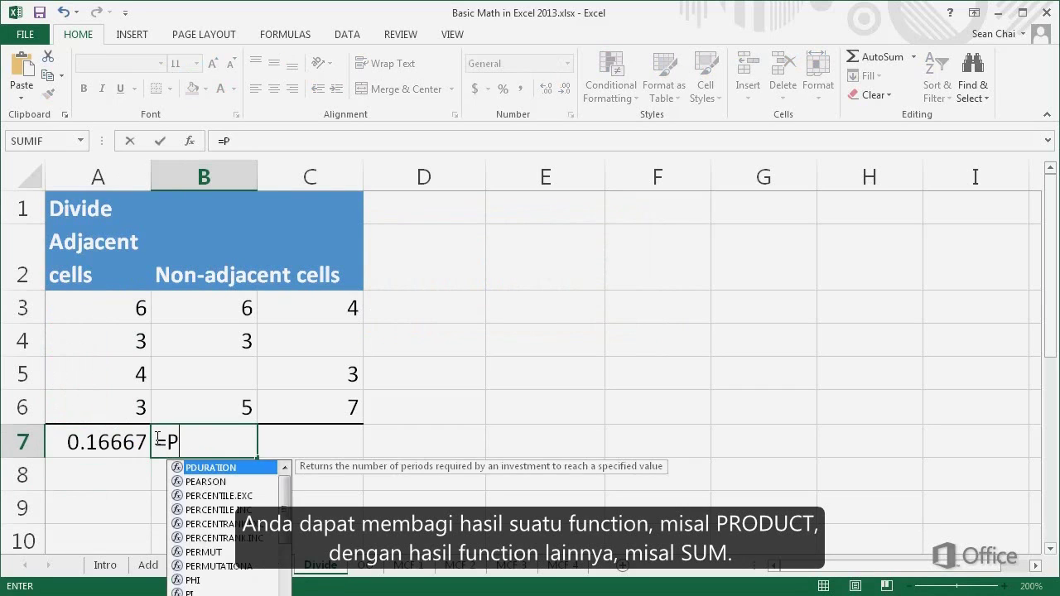
{"action": "type", "text": "RODUCT"}
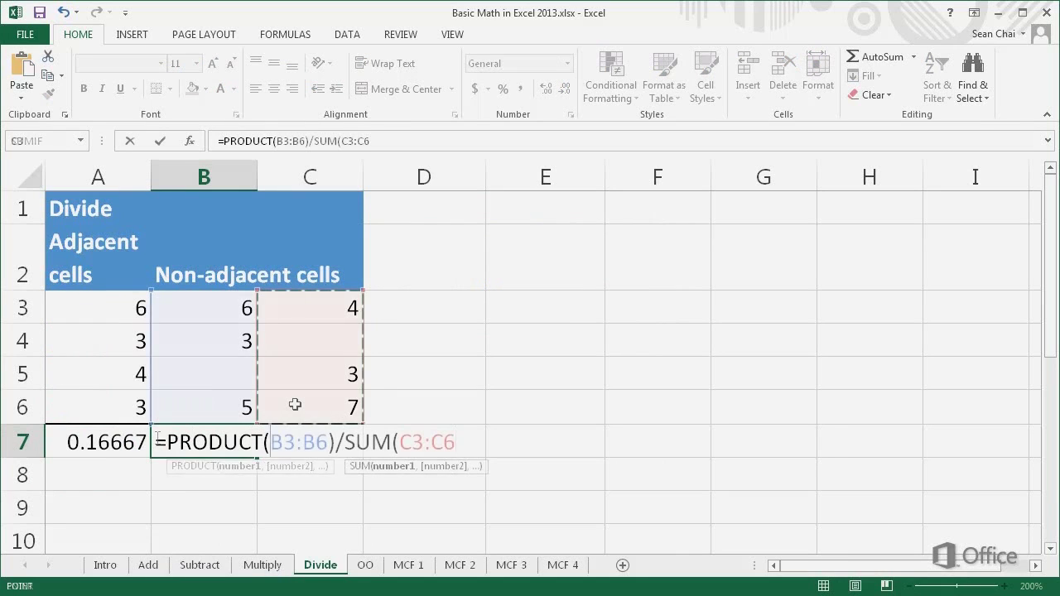
{"action": "type", "text": ")/SUM(C3:C6)"}
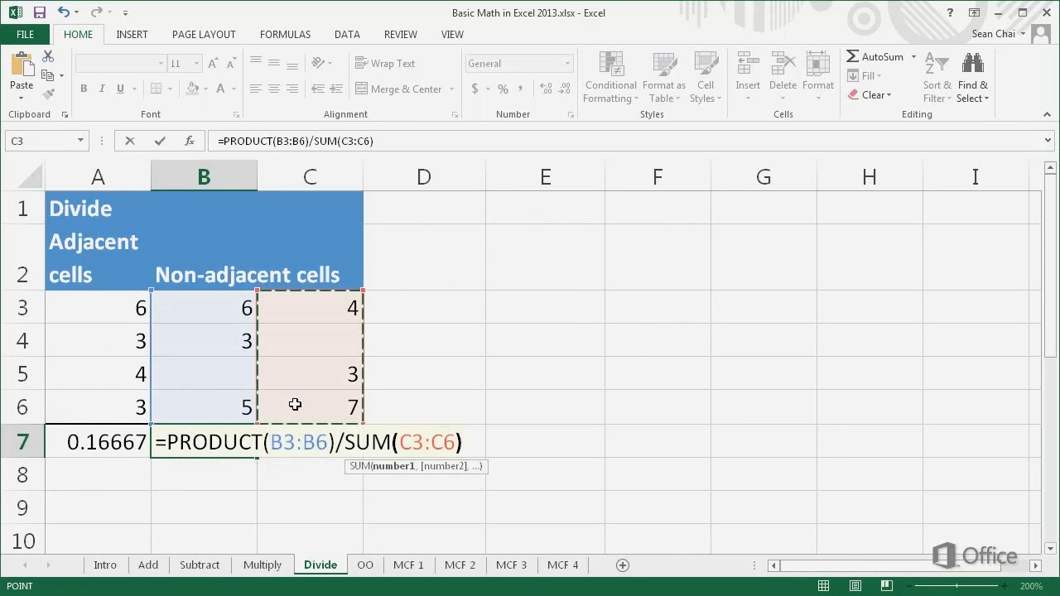